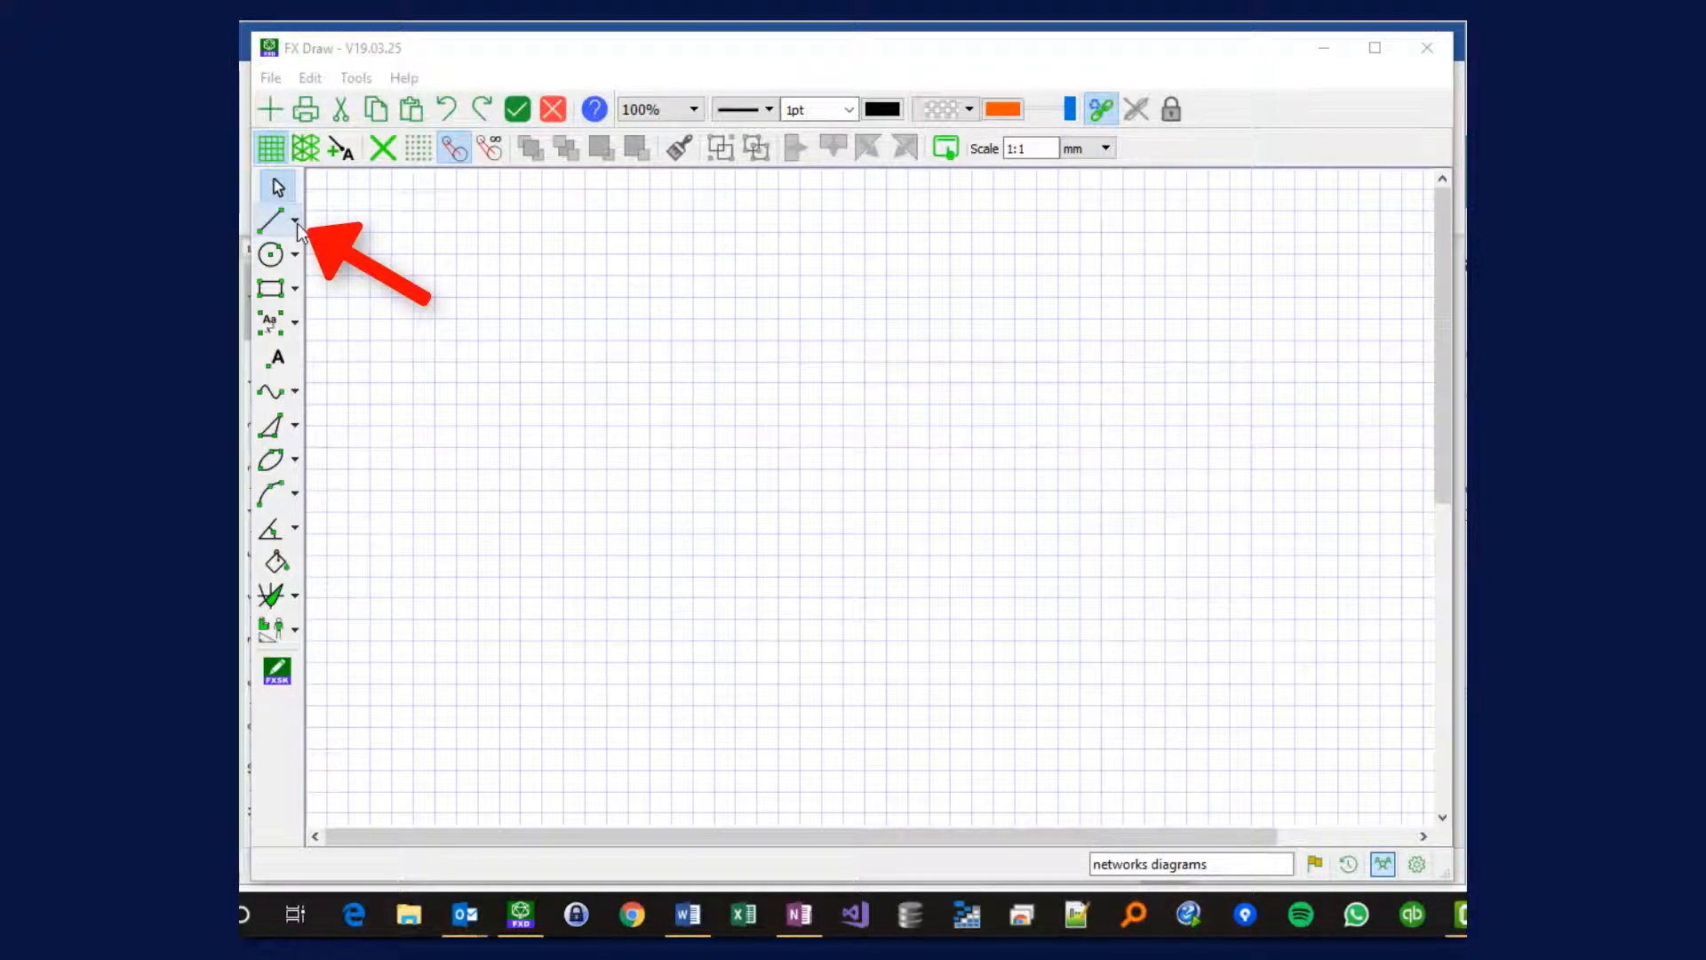
left_click(297, 224)
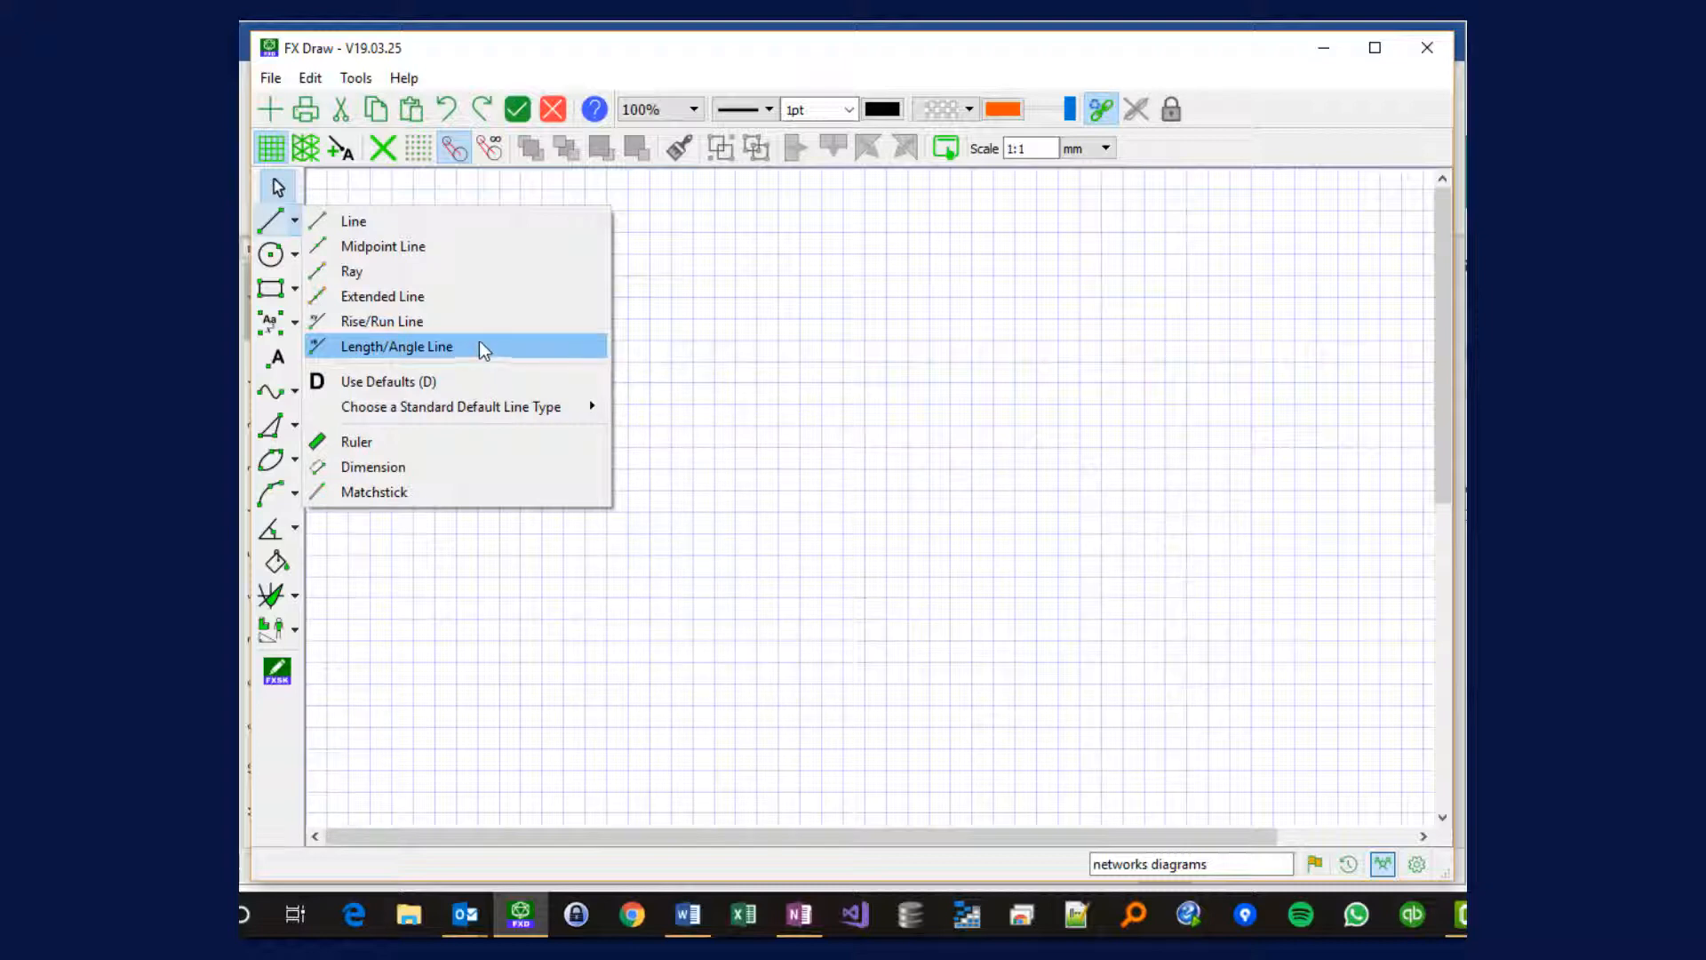
left_click(297, 596)
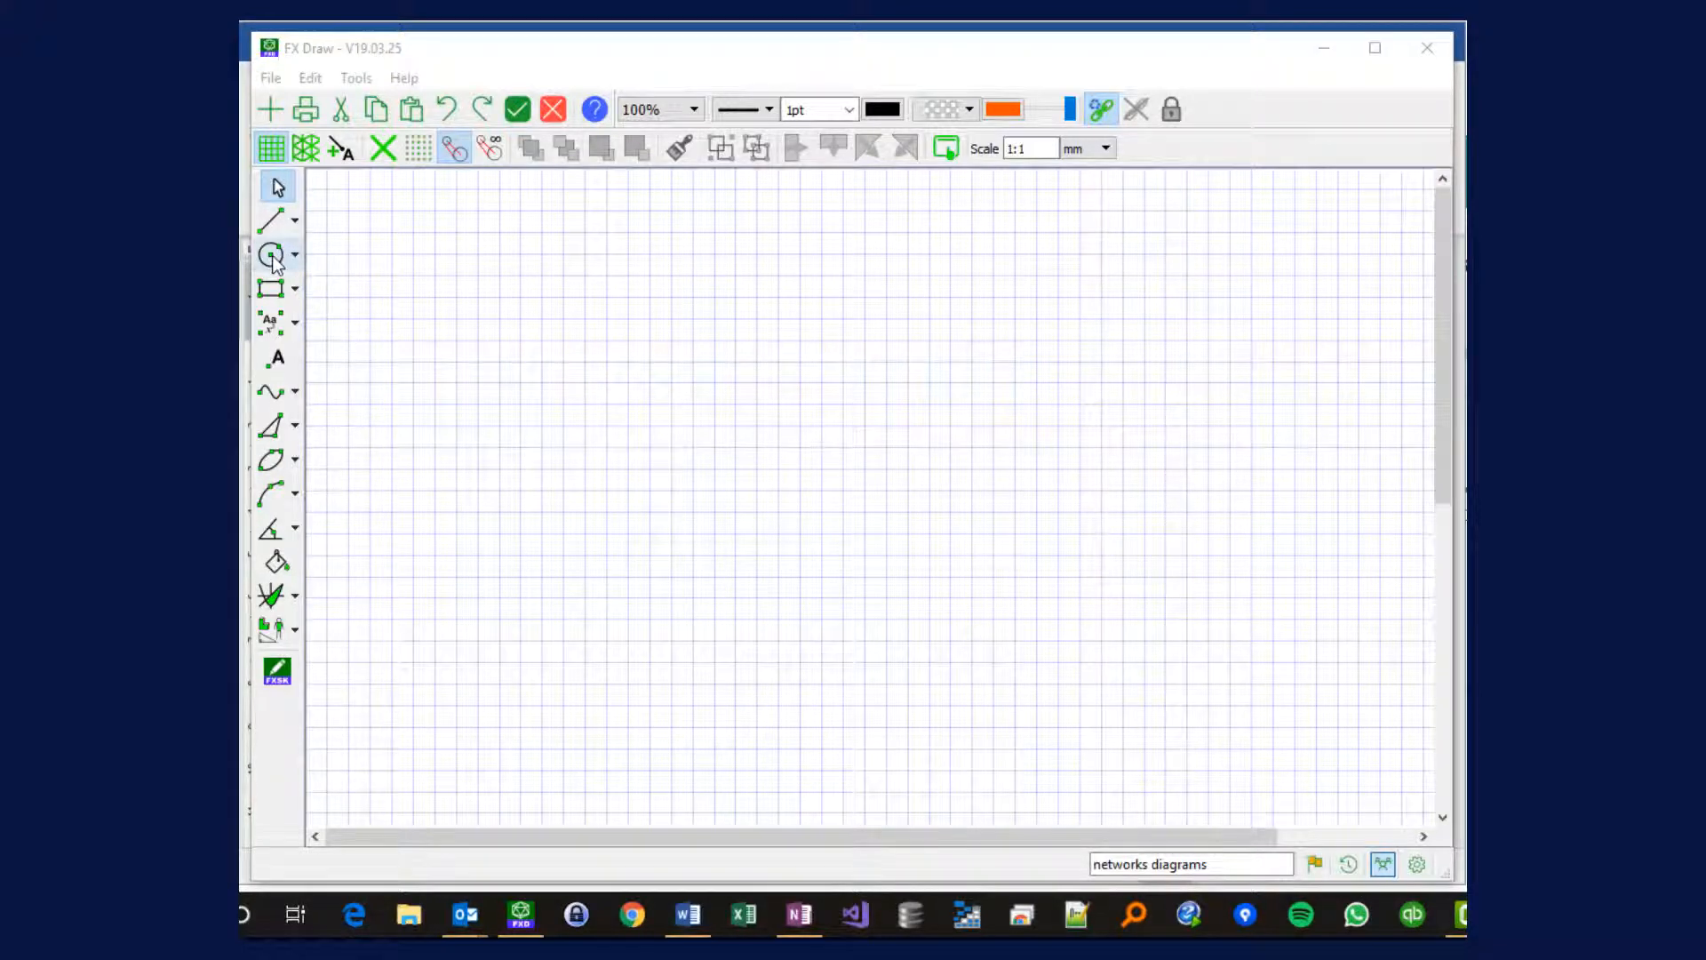
Step: Draw a circle of about 25 mm radius and a smaller one below it, and join their upper edges with a common tangent line
left_click(275, 258)
left_click_drag(564, 382, 627, 478)
left_click_drag(972, 512, 1034, 578)
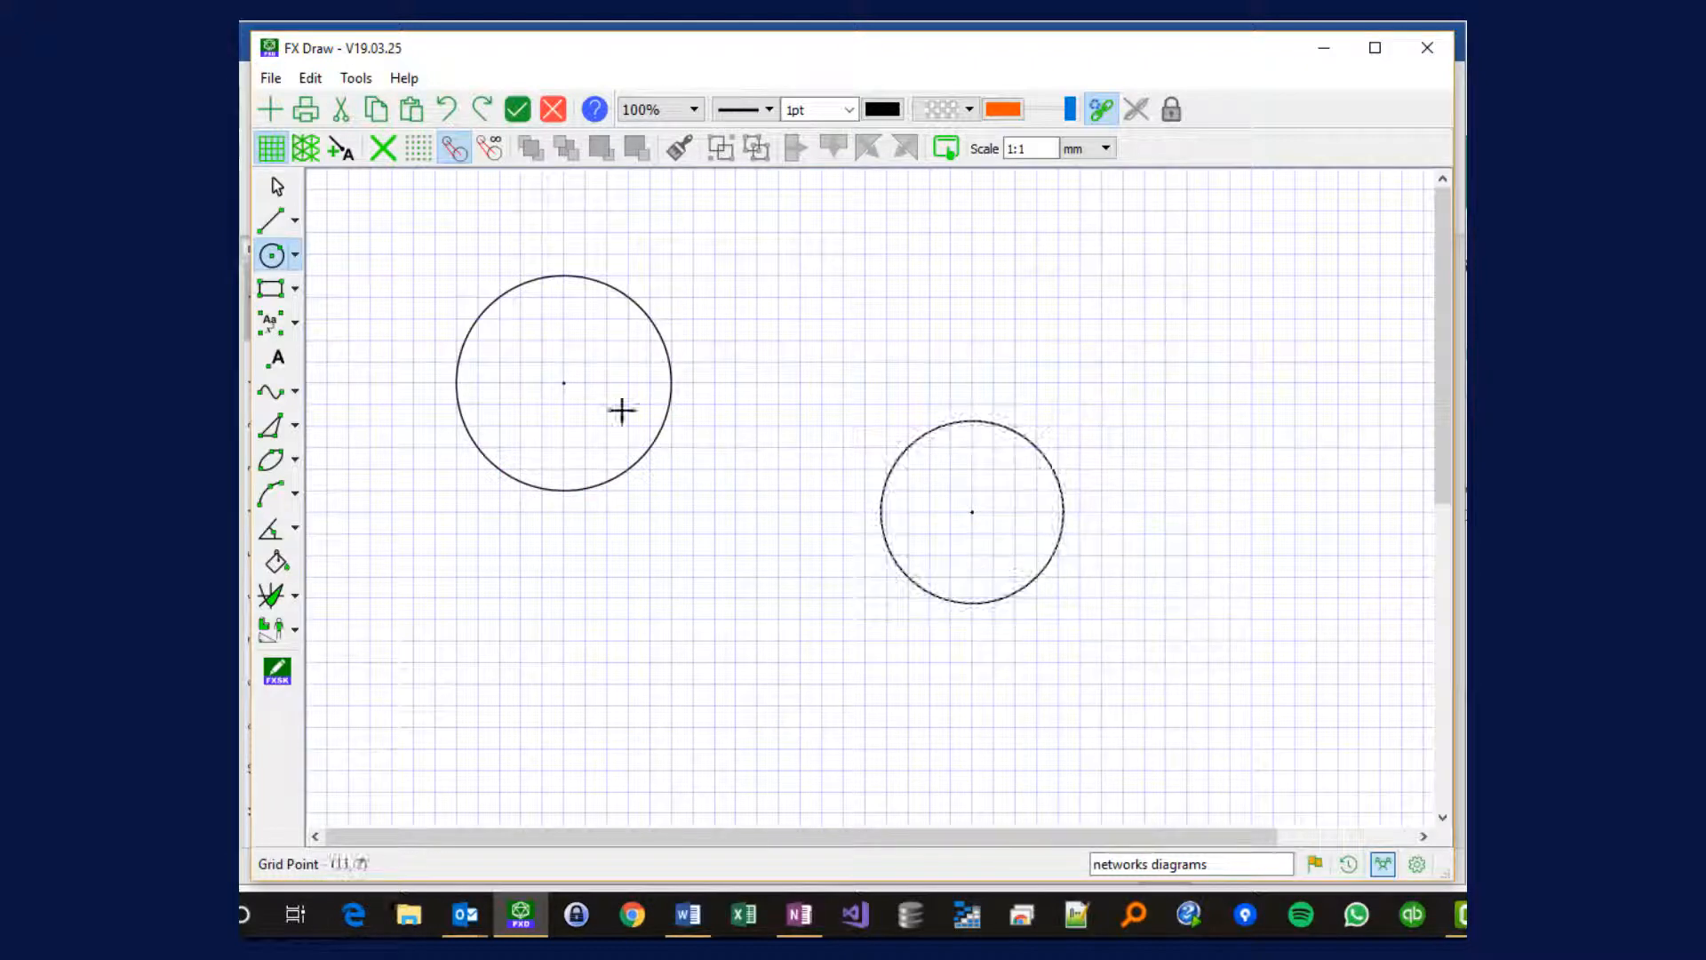
left_click(271, 221)
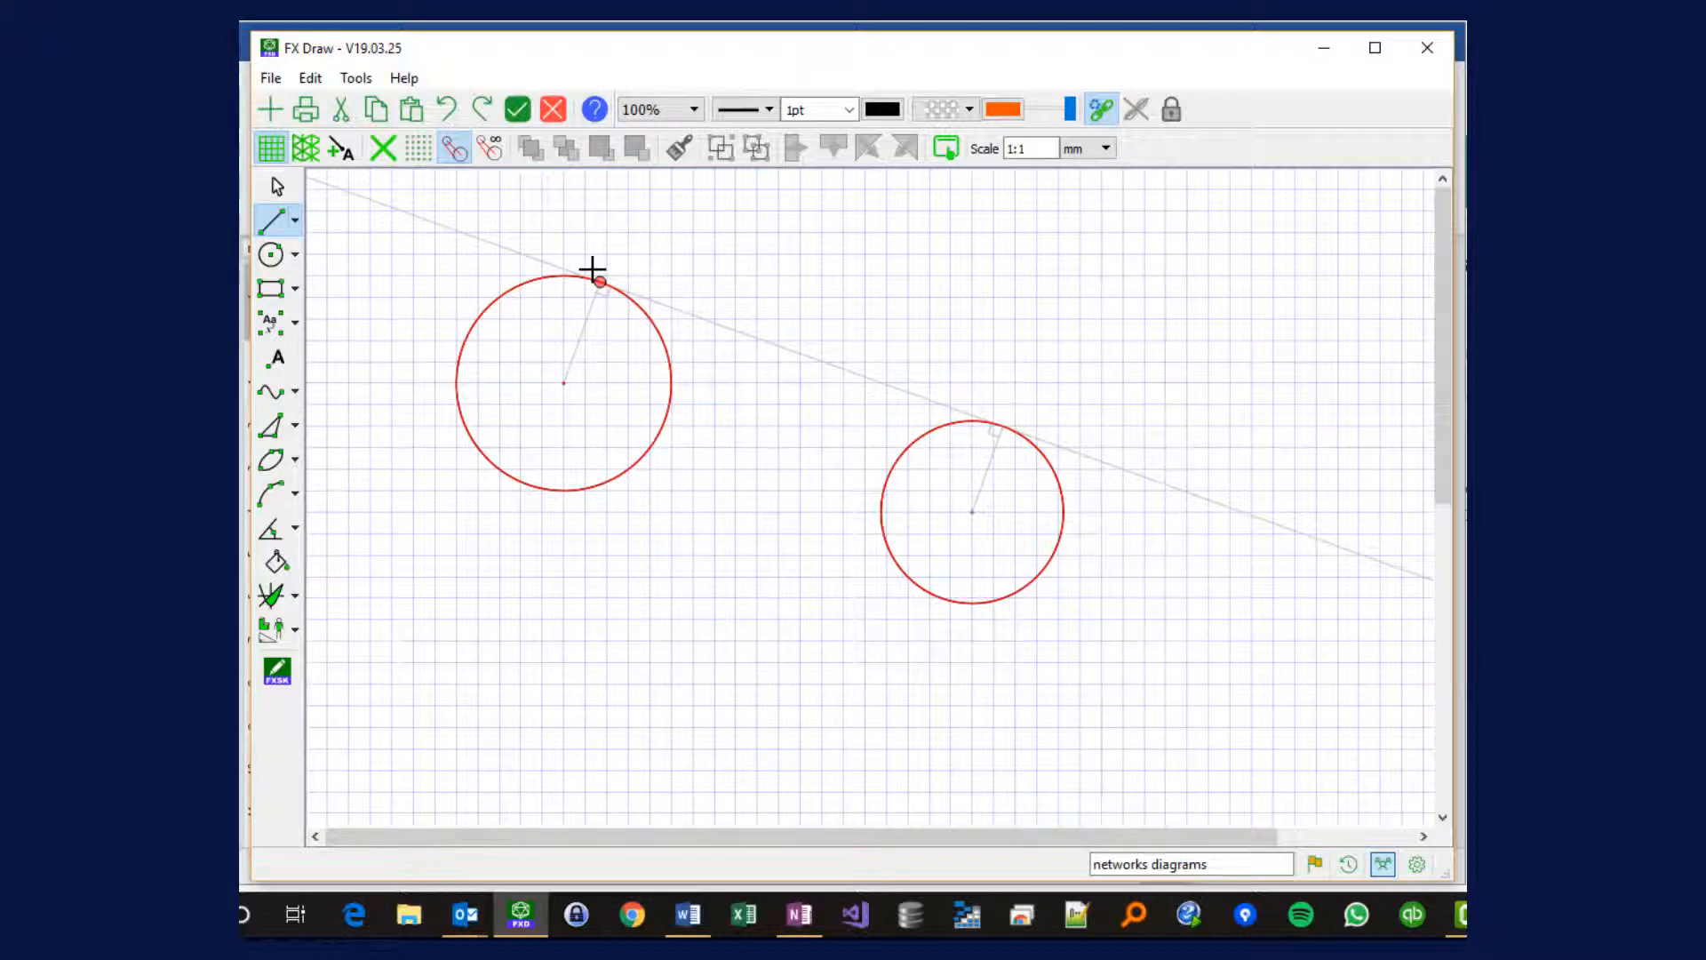
left_click_drag(593, 270, 1009, 407)
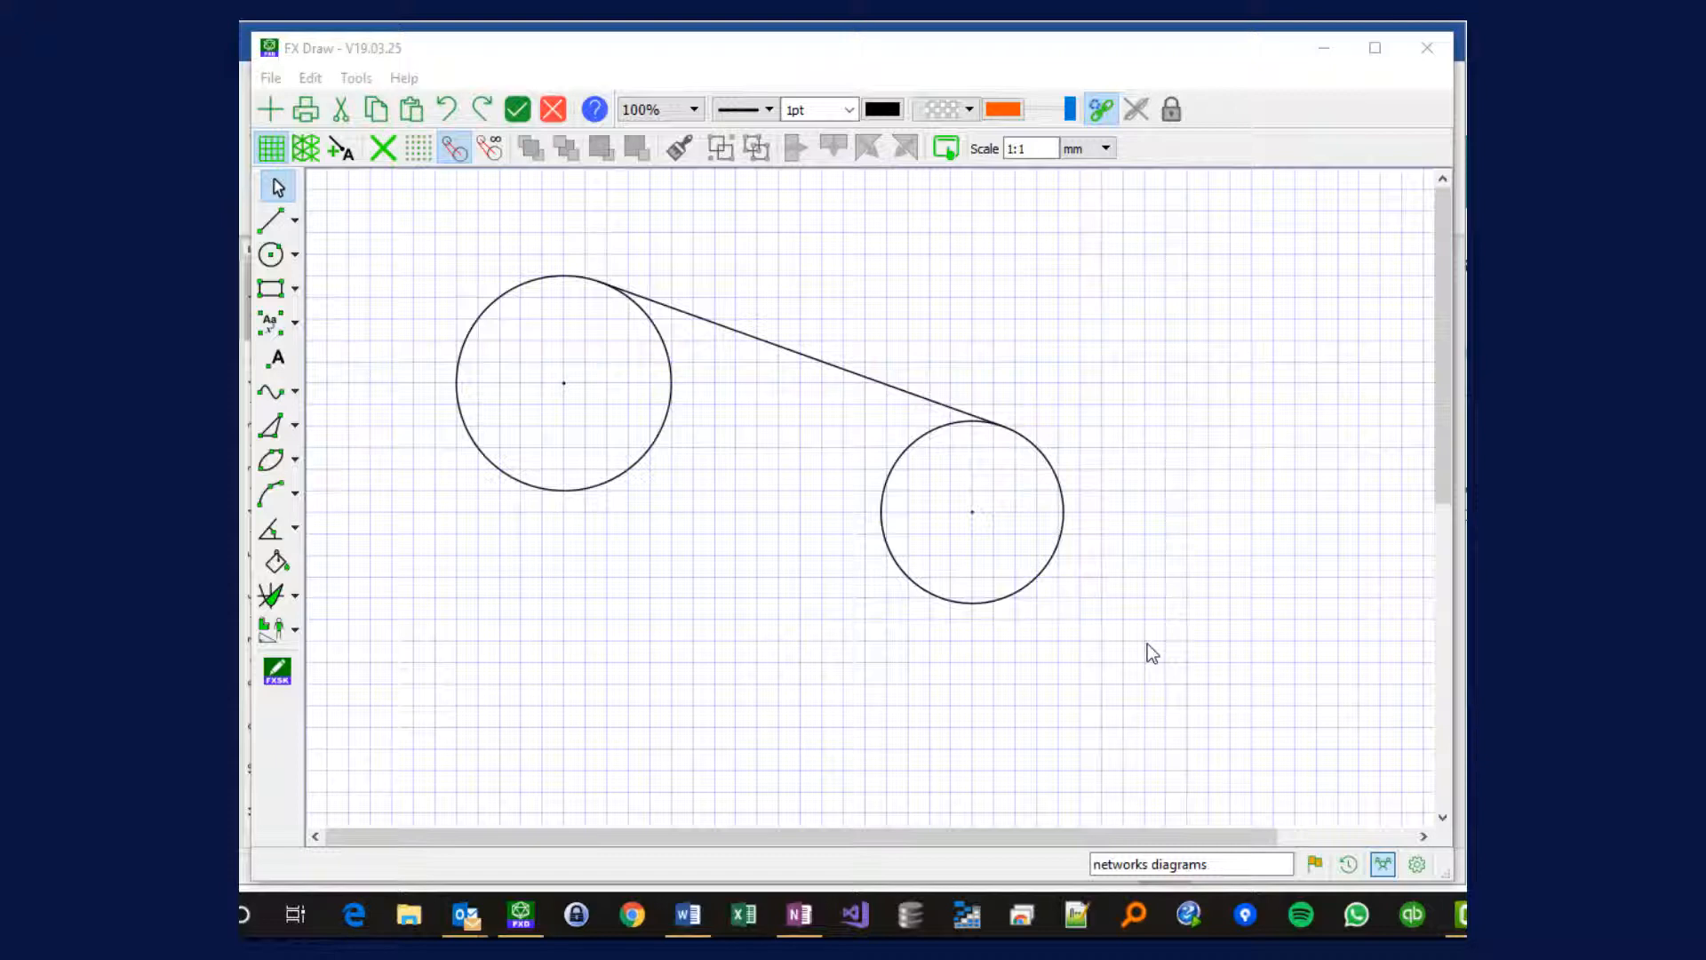
Step: Label the tangent line with its measurement including units, with the text angled along the line
left_click(773, 348)
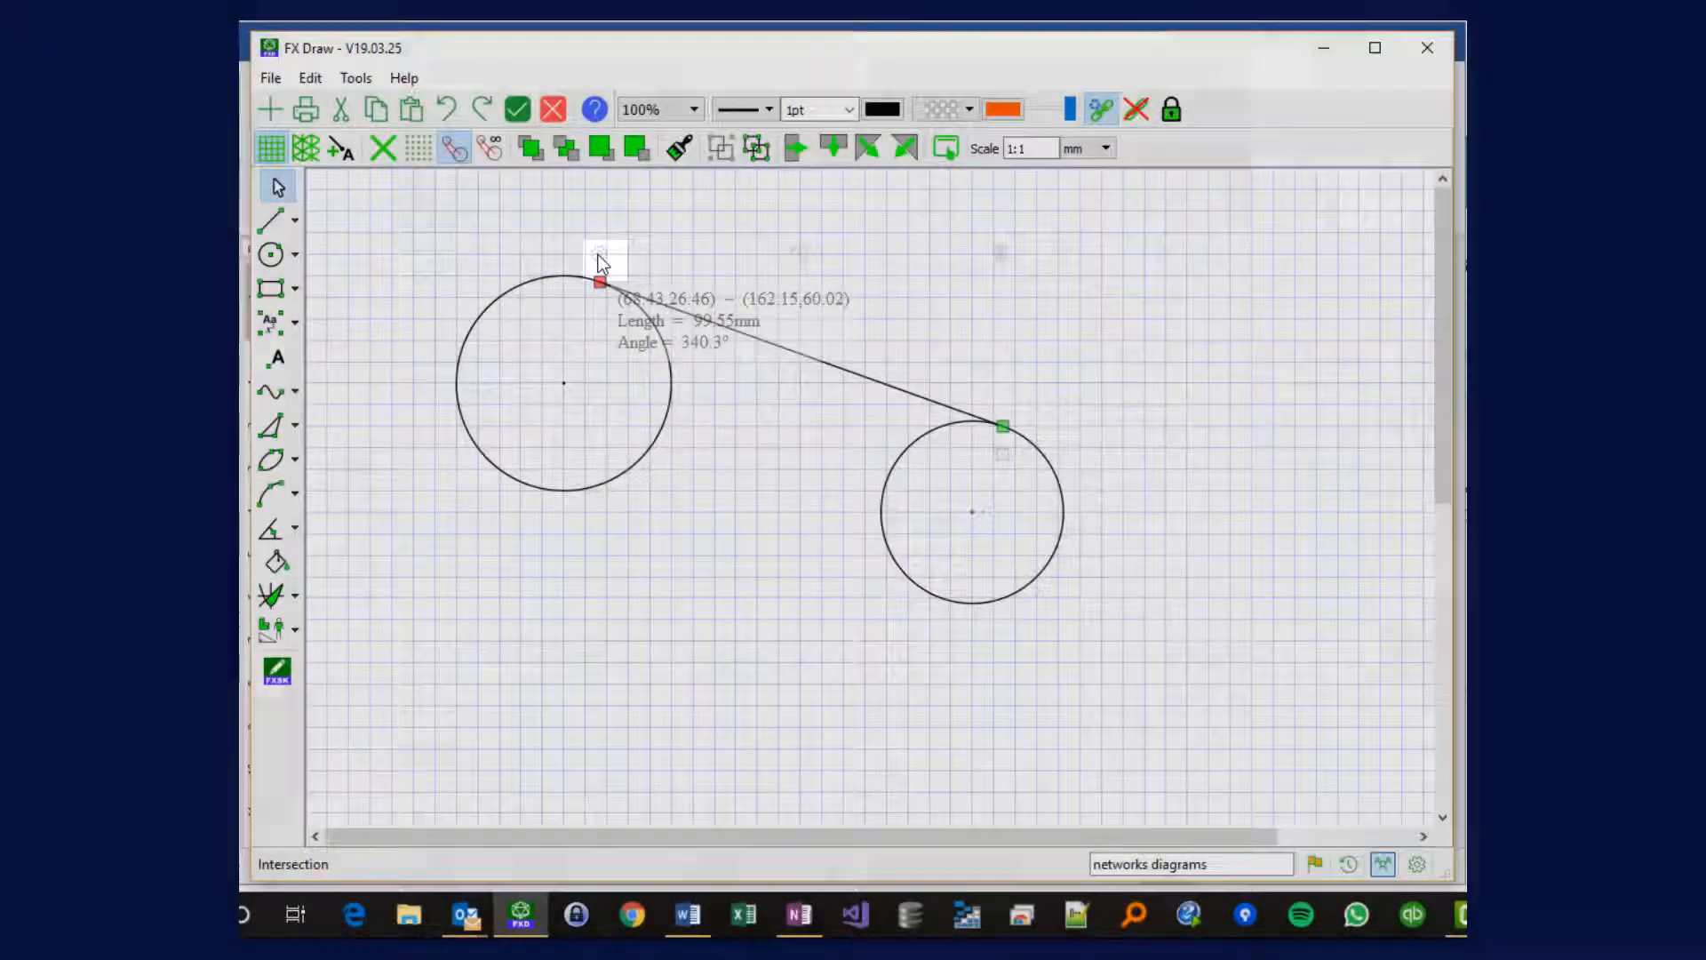
double_click(598, 257)
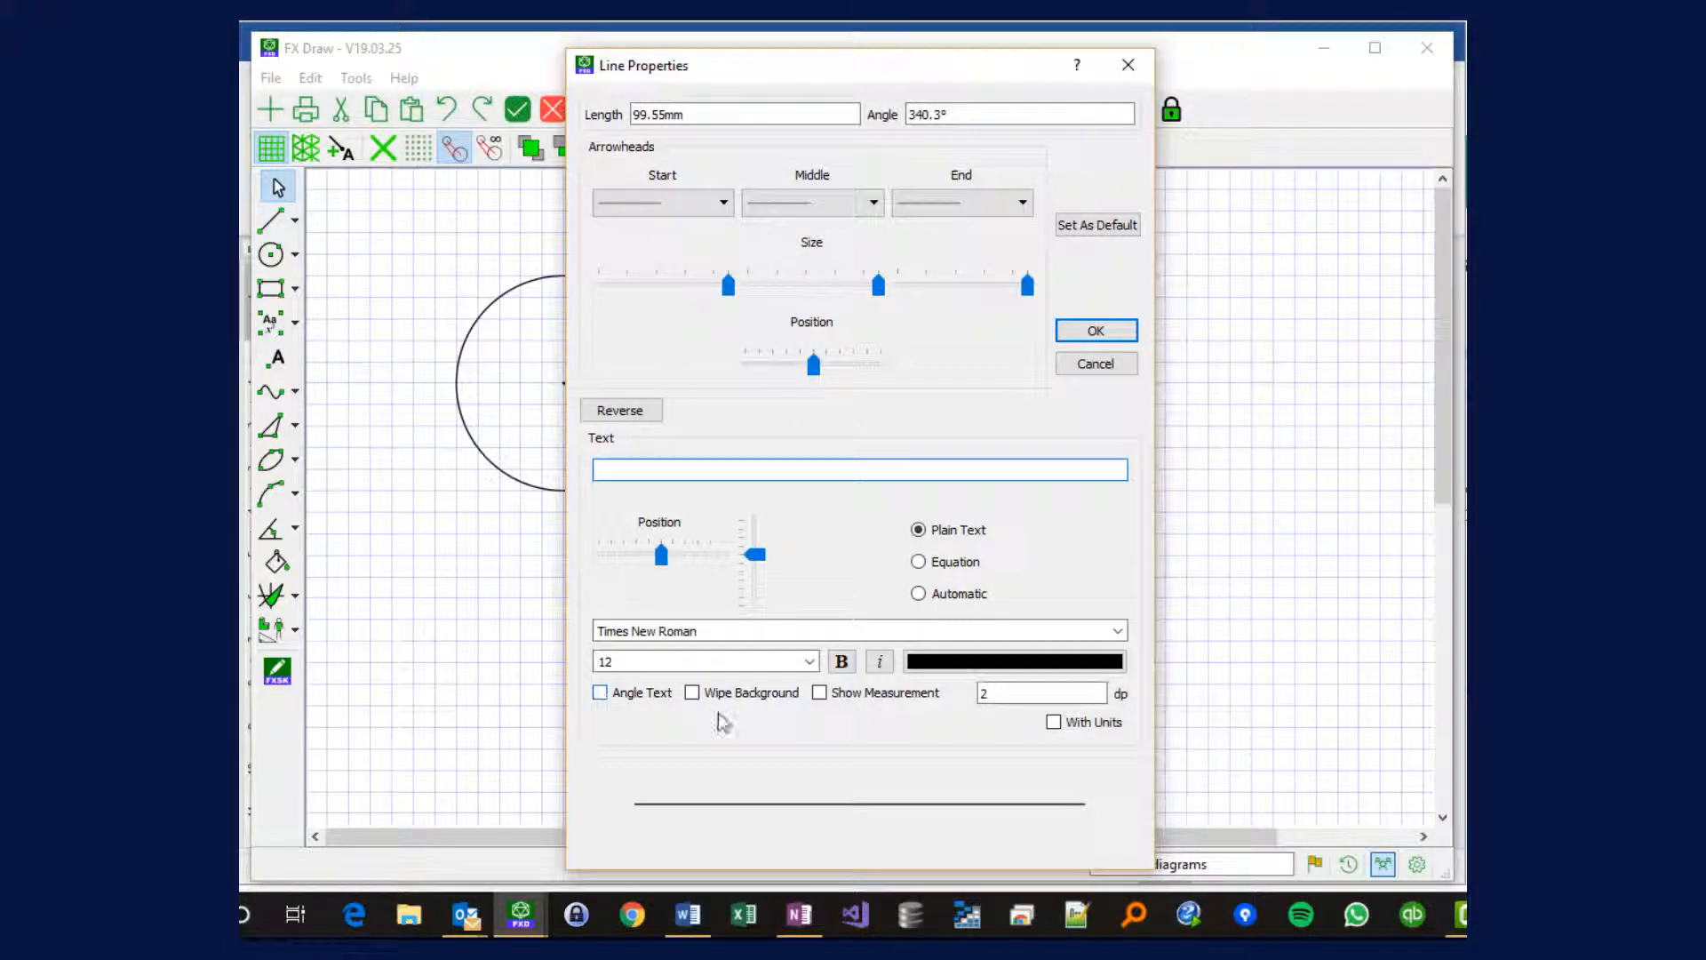
left_click(819, 692)
left_click(1053, 722)
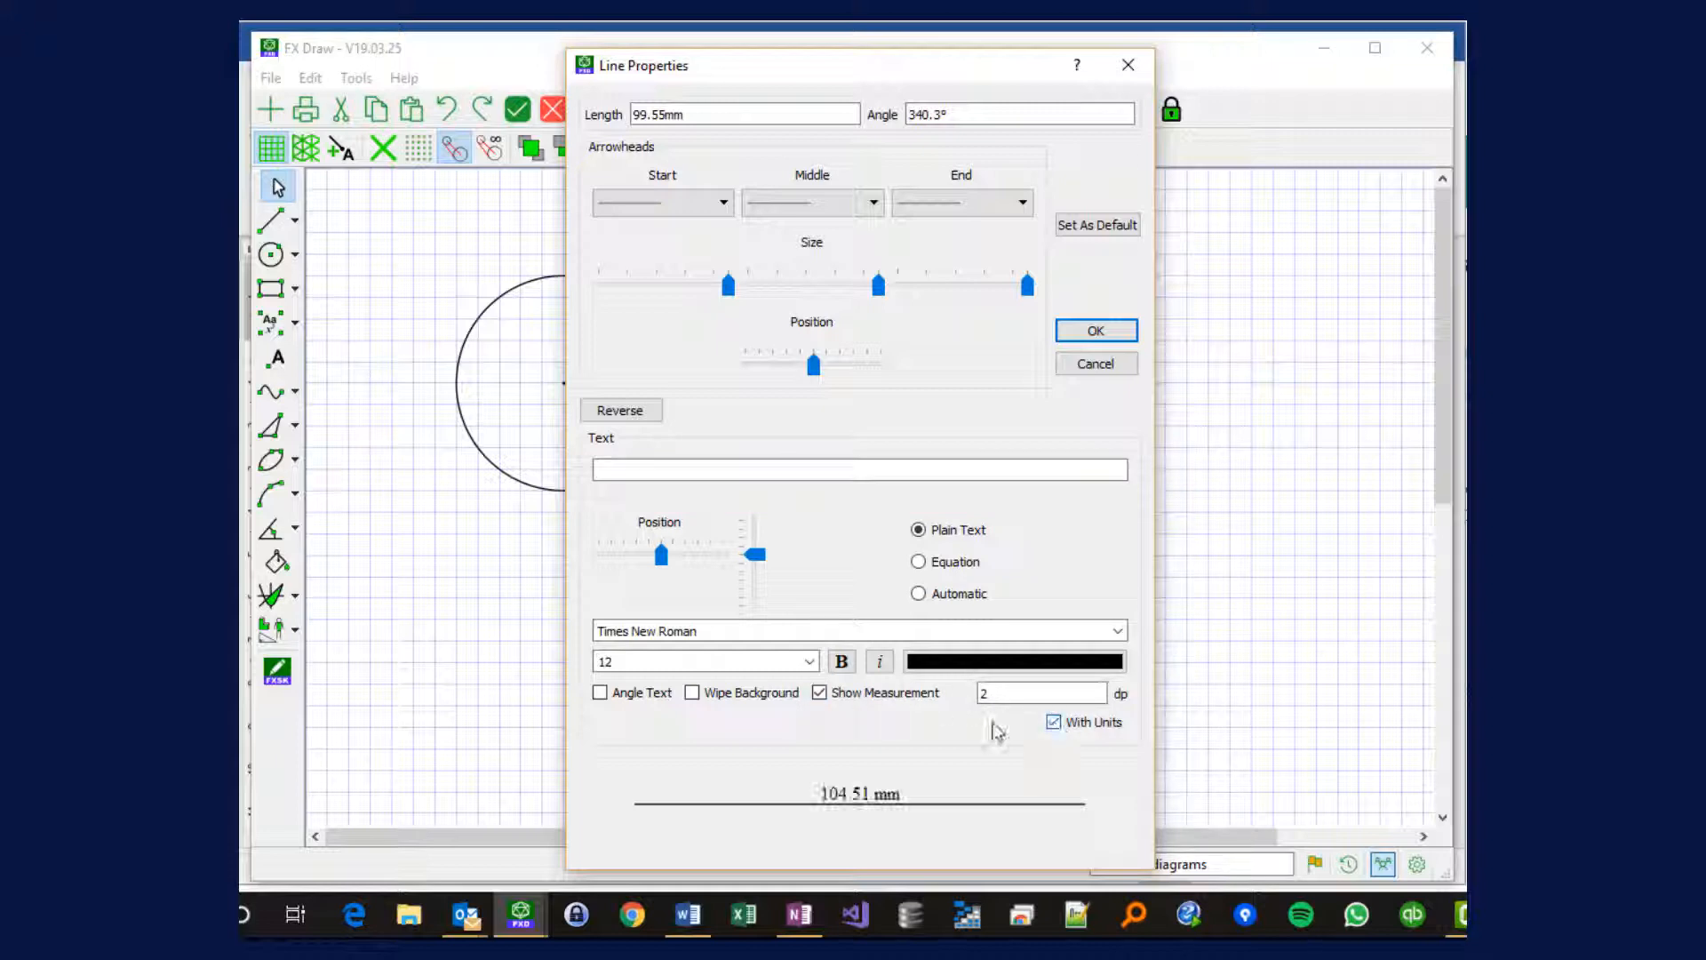
left_click(601, 692)
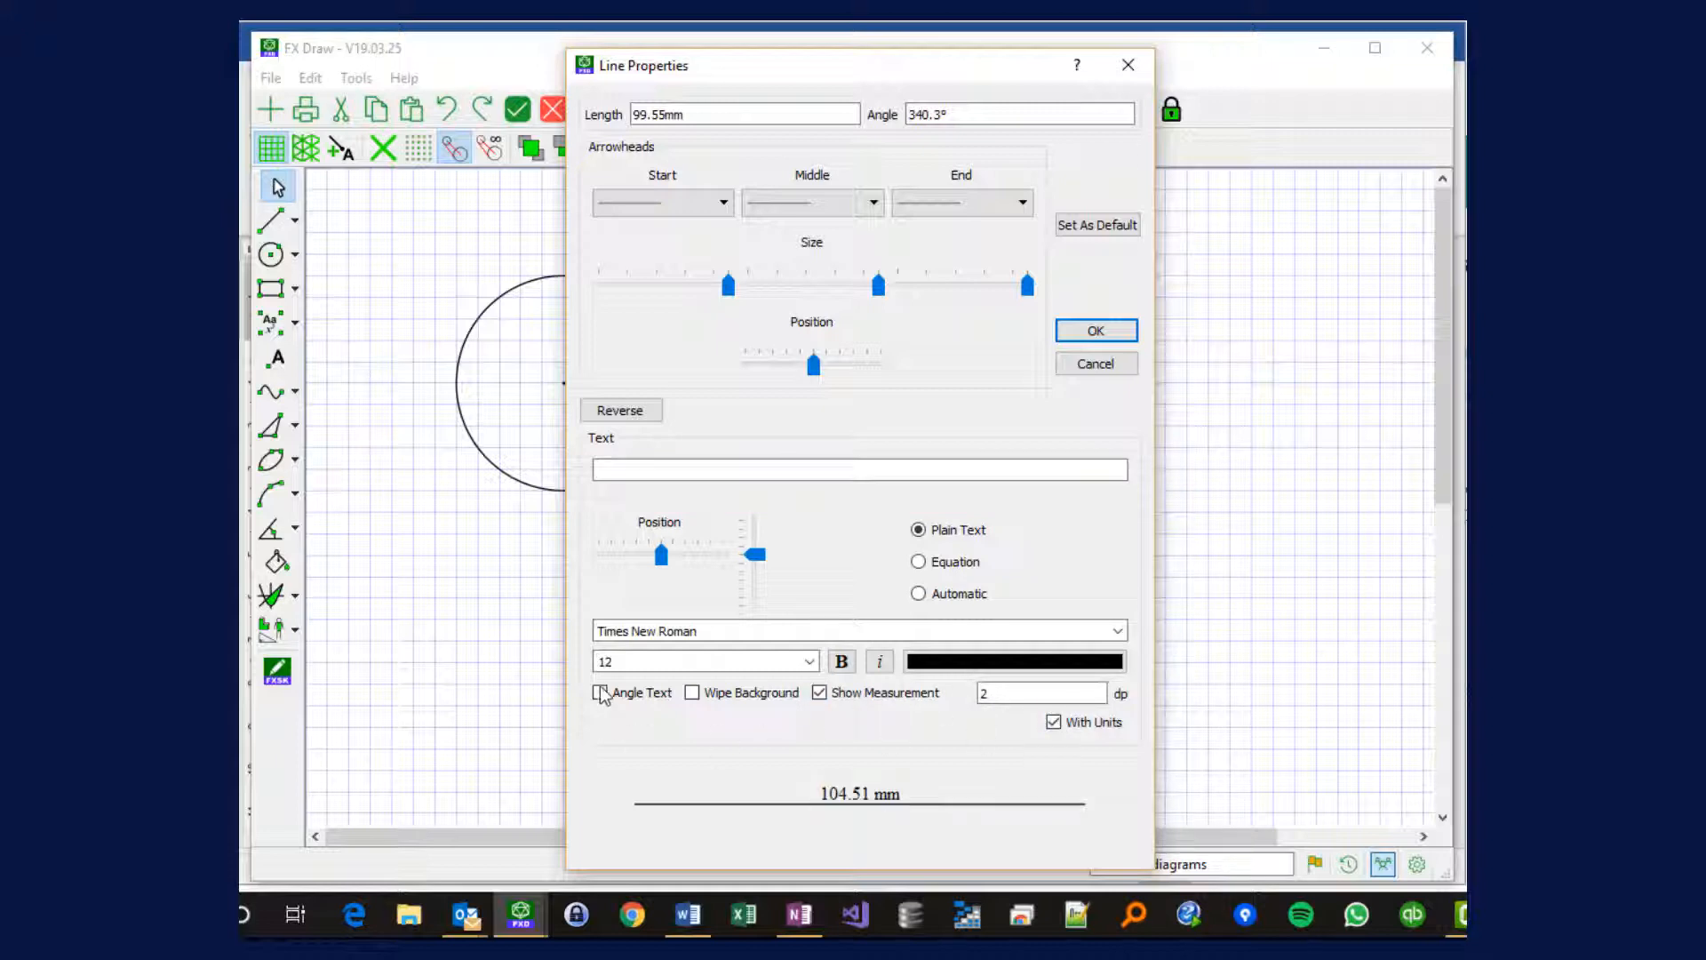
left_click(1096, 330)
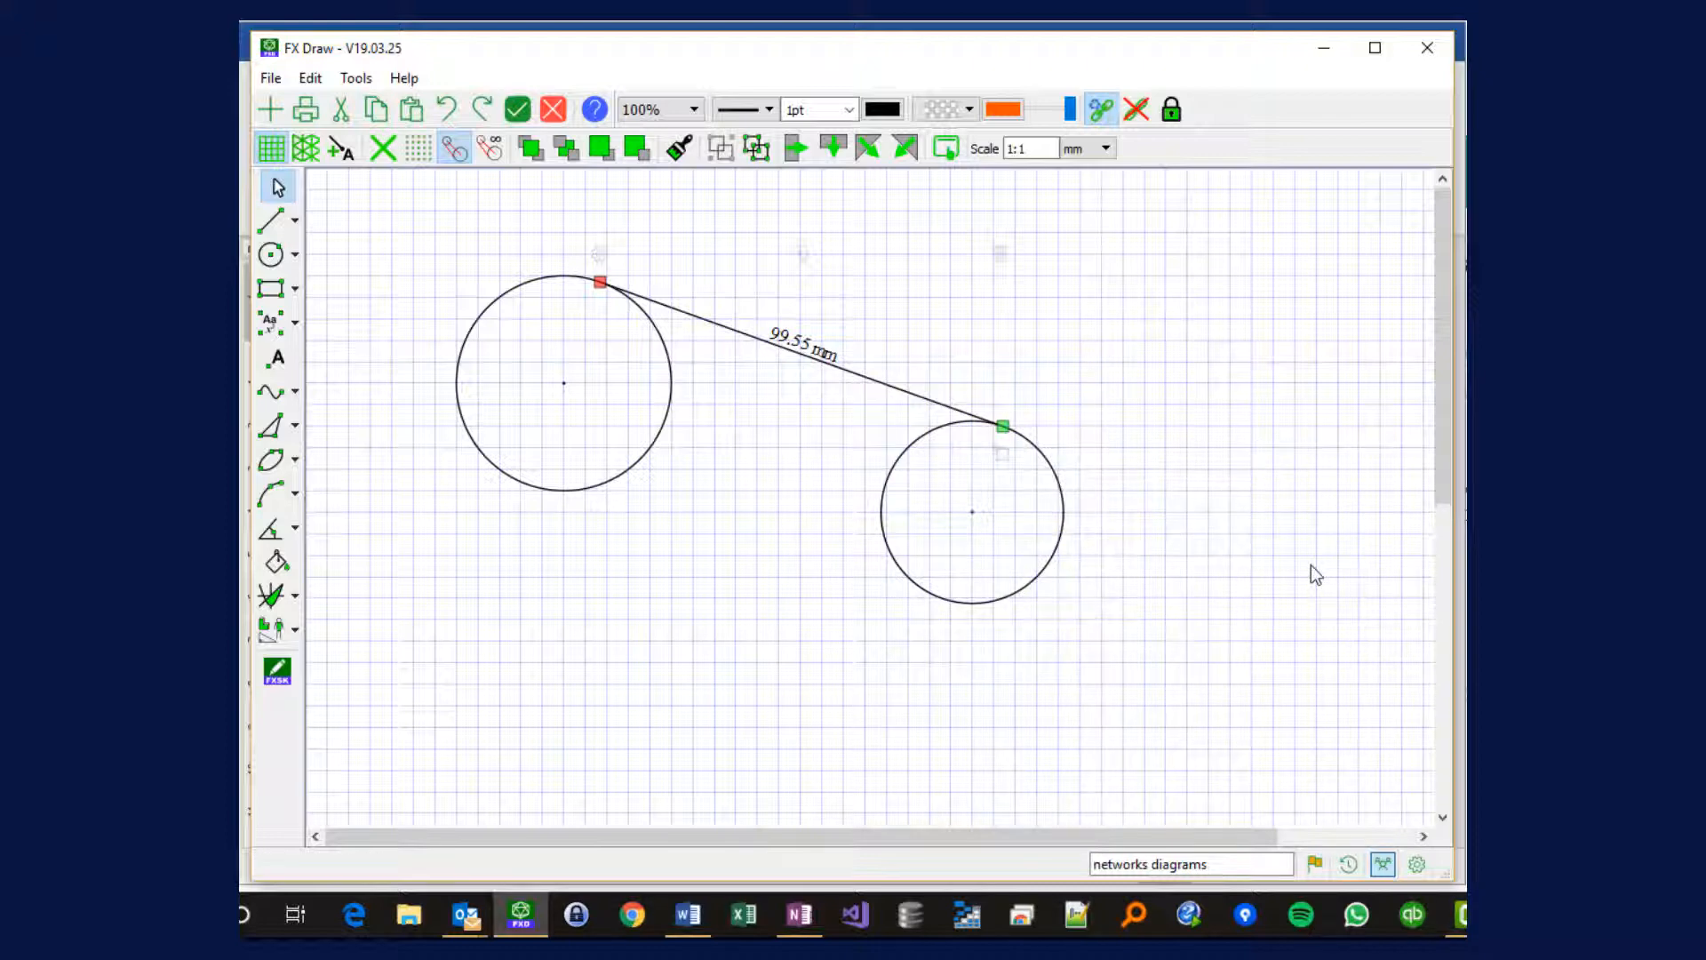
Step: Examine the properties of the larger circle
left_click(662, 449)
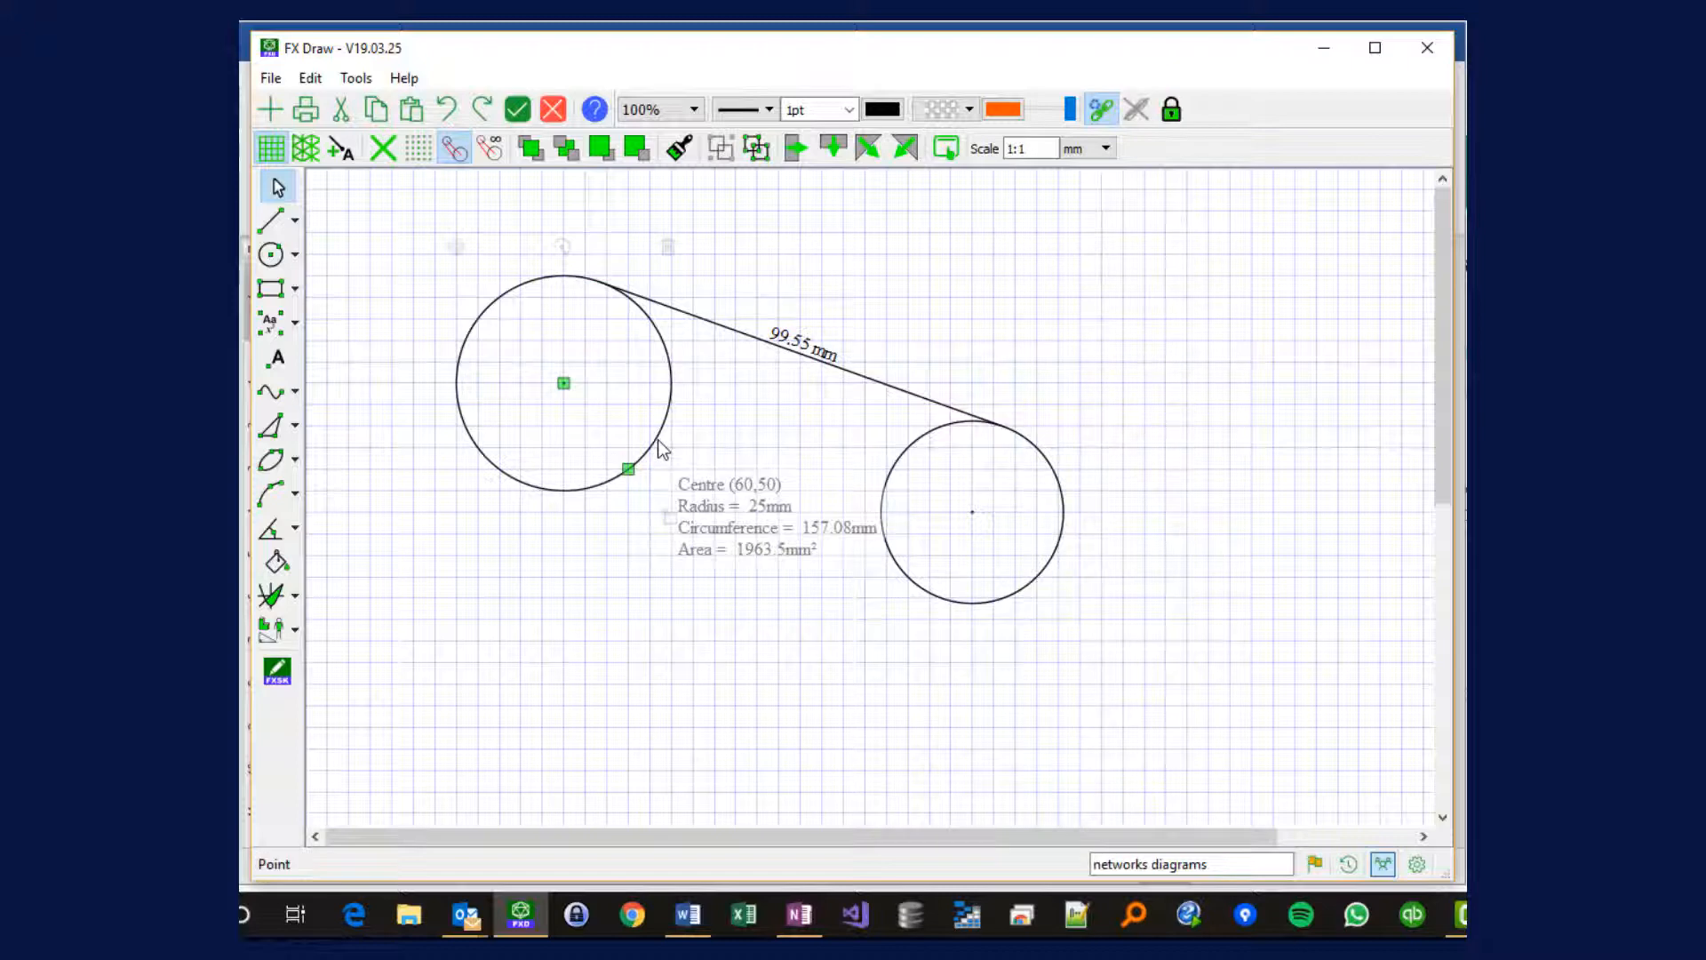
right_click(662, 449)
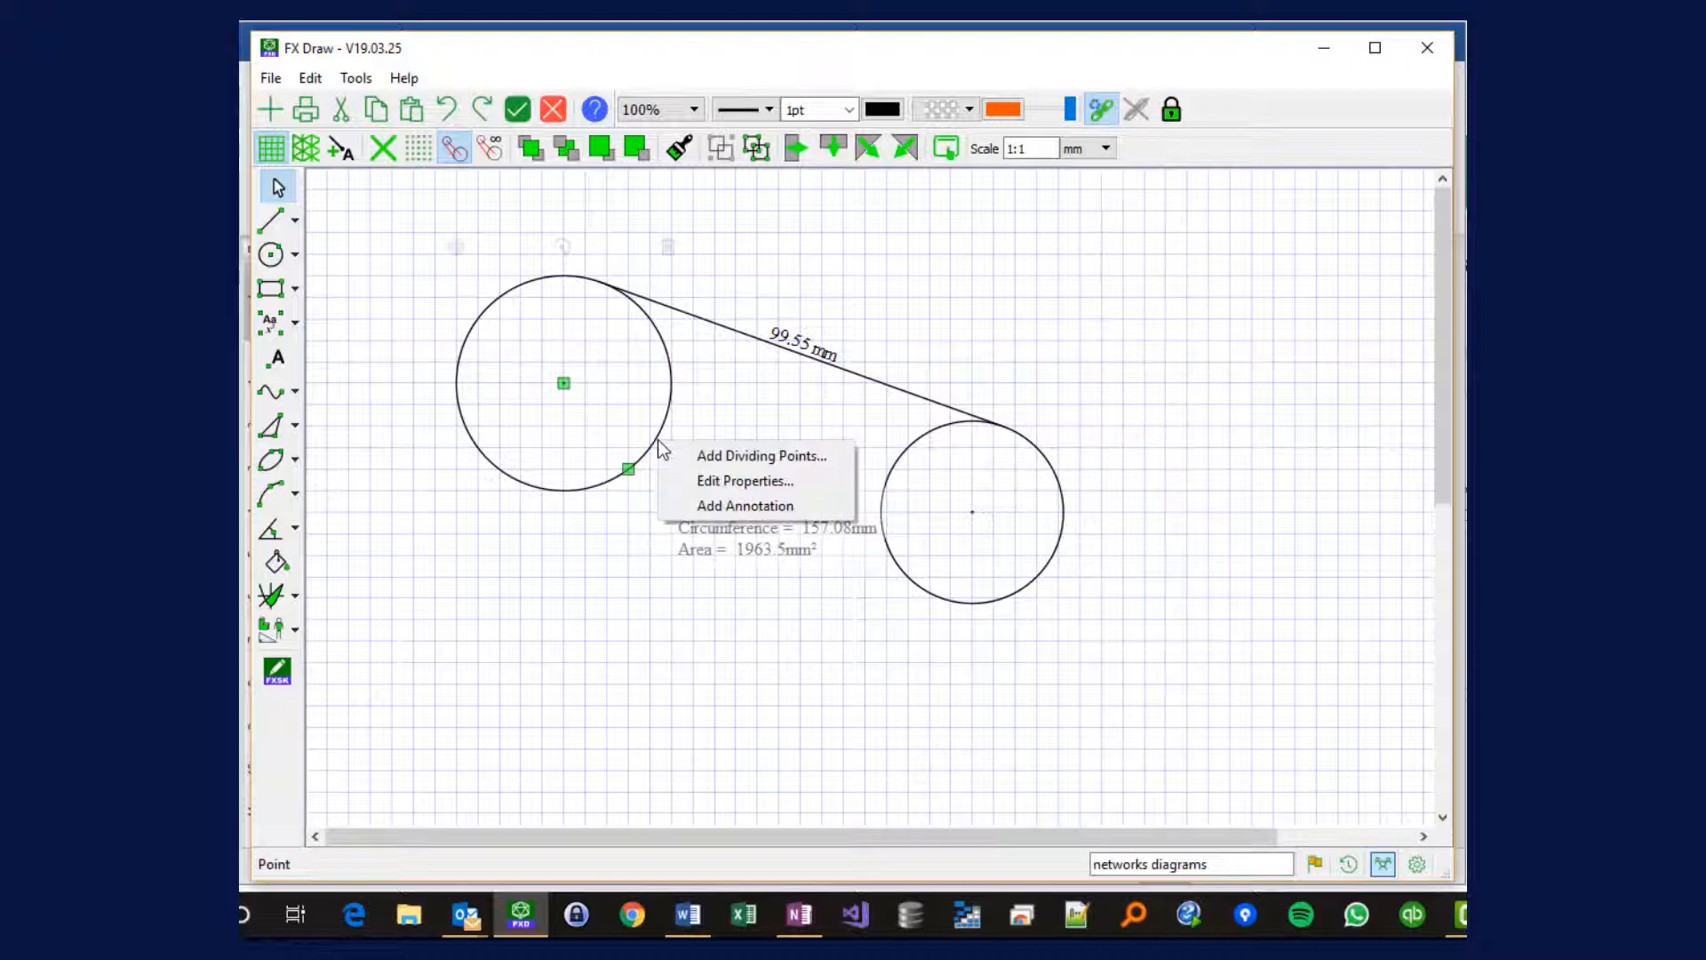
left_click(723, 482)
left_click_drag(1256, 212, 846, 322)
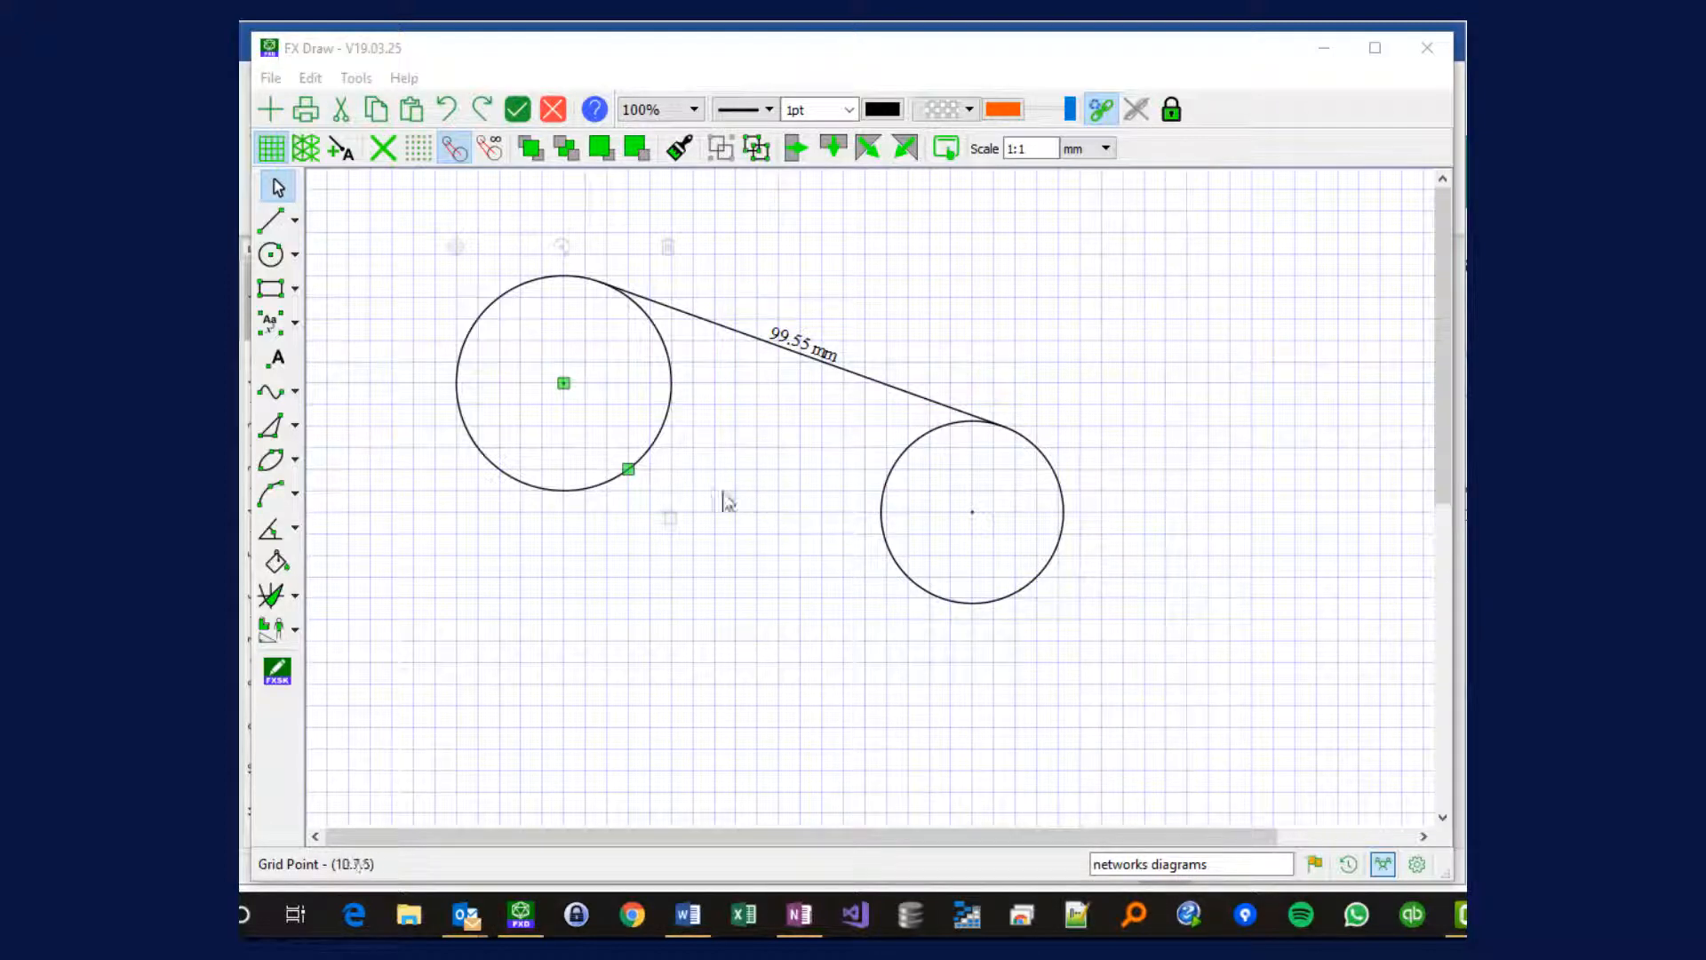
Step: Accept the finished drawing of the two circles and labelled tangent
mouse_move(567, 533)
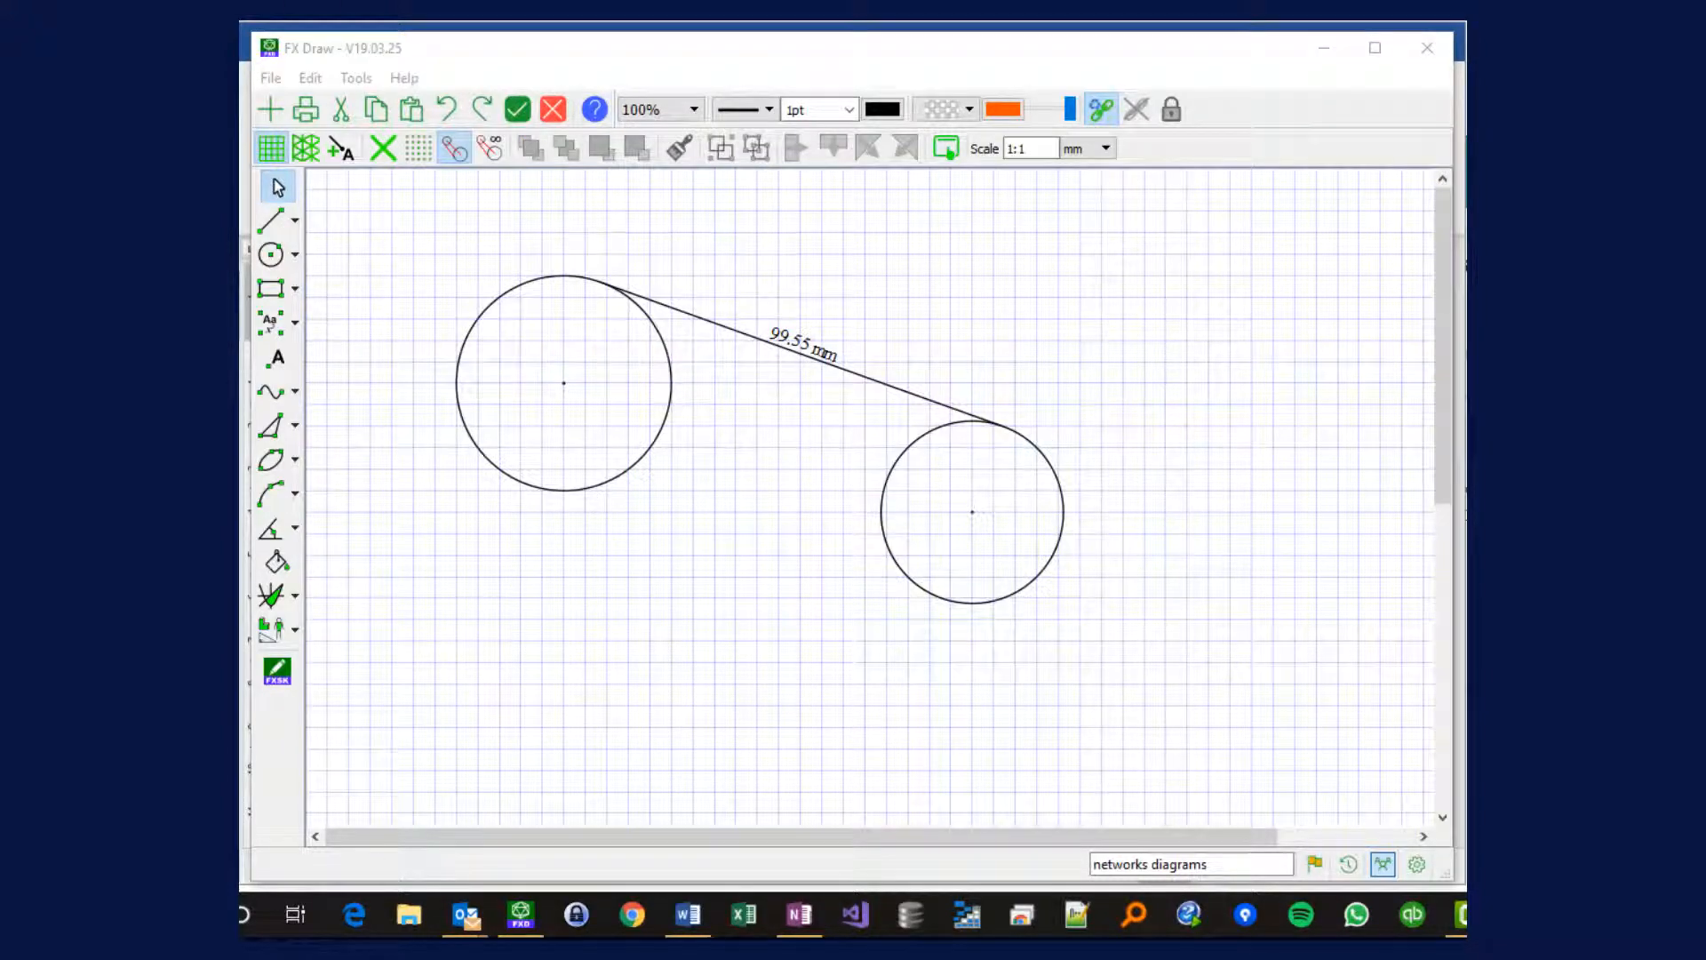
left_click(522, 116)
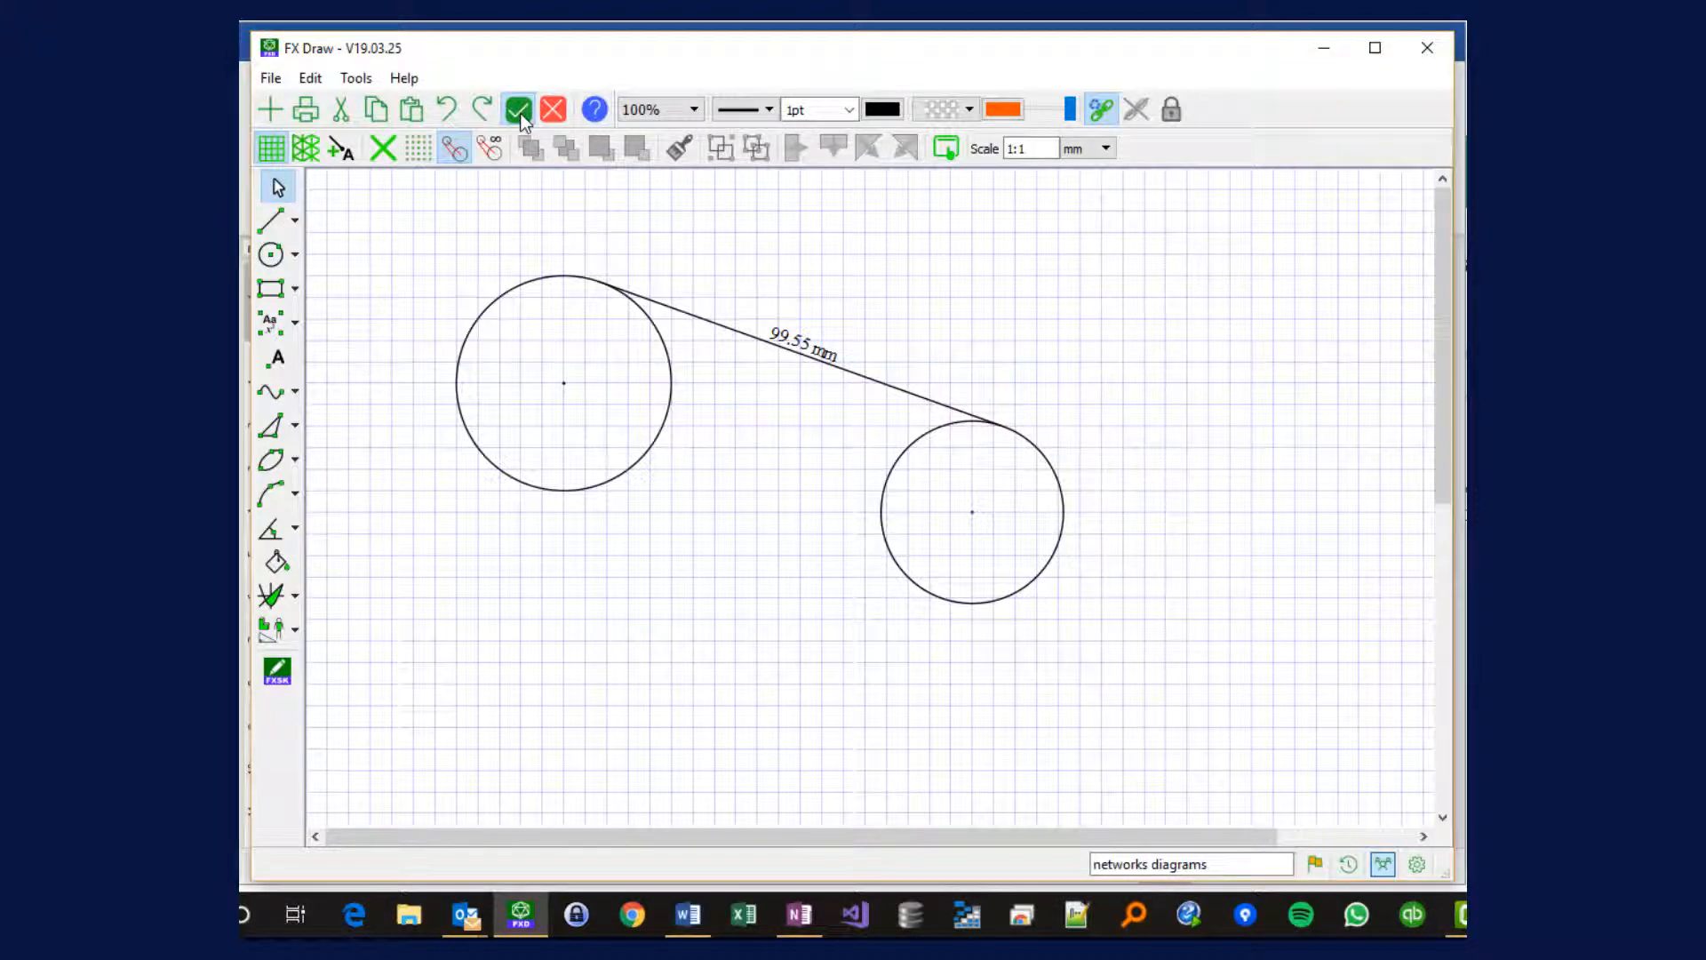
left_click(522, 119)
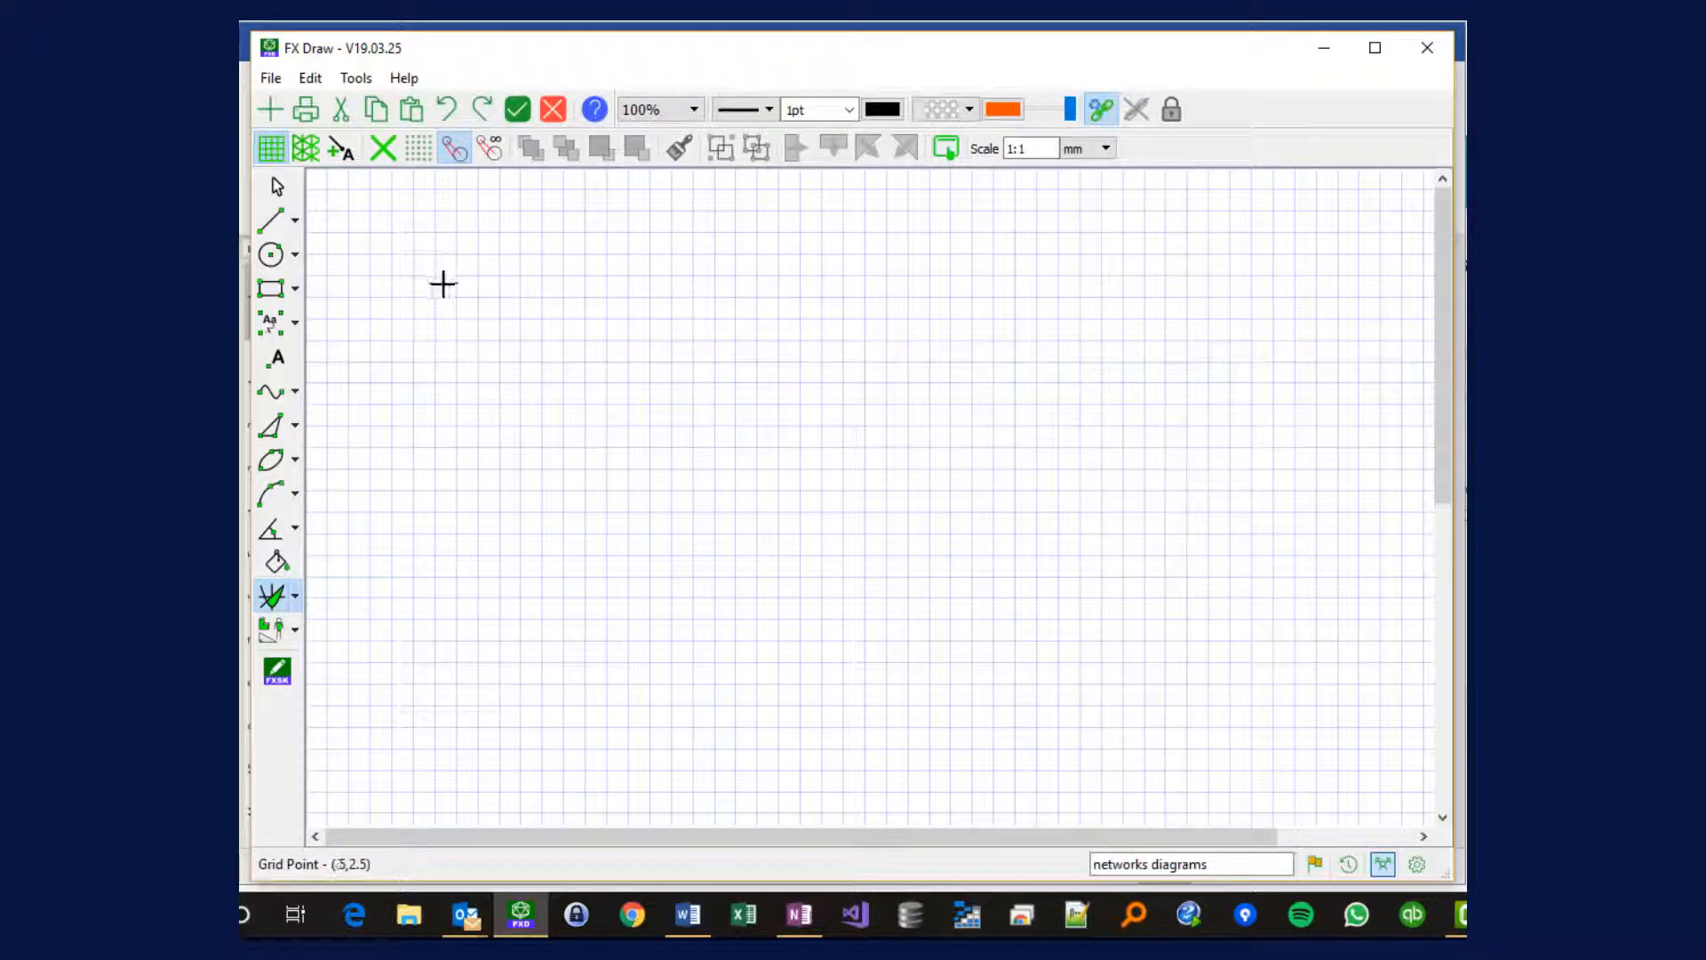
Step: Place a graph on the blank canvas and plot the function (x-2)² - 4 on it
left_click_drag(464, 278, 906, 709)
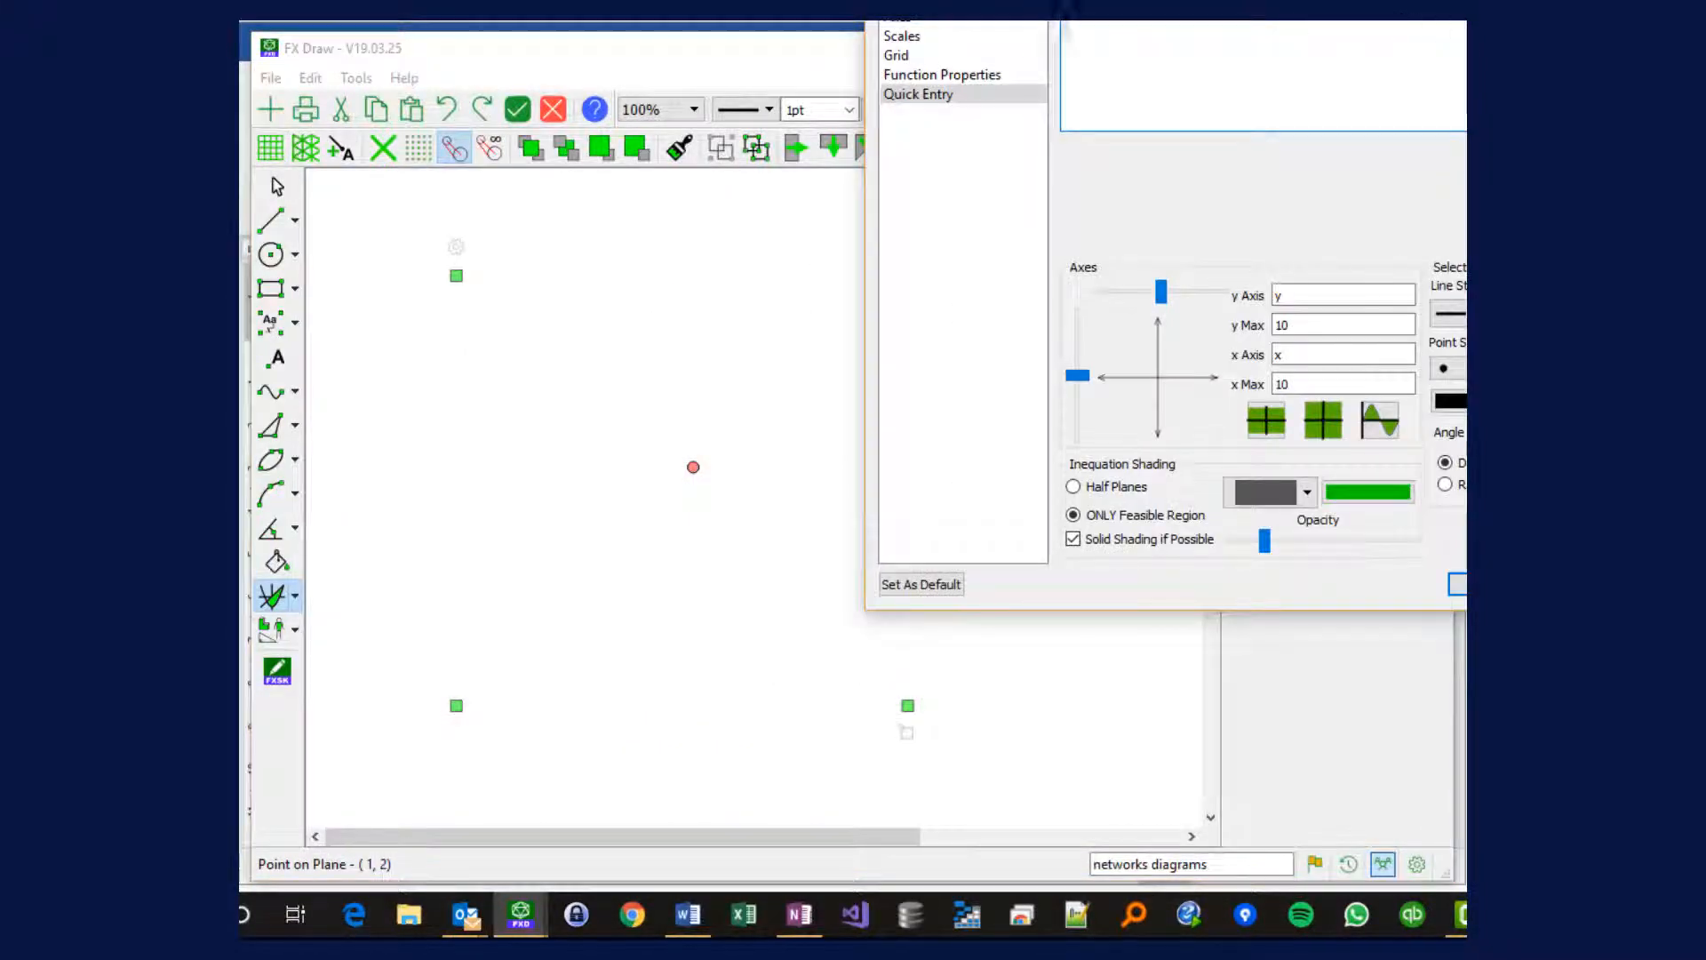
left_click_drag(1069, 158, 1019, 151)
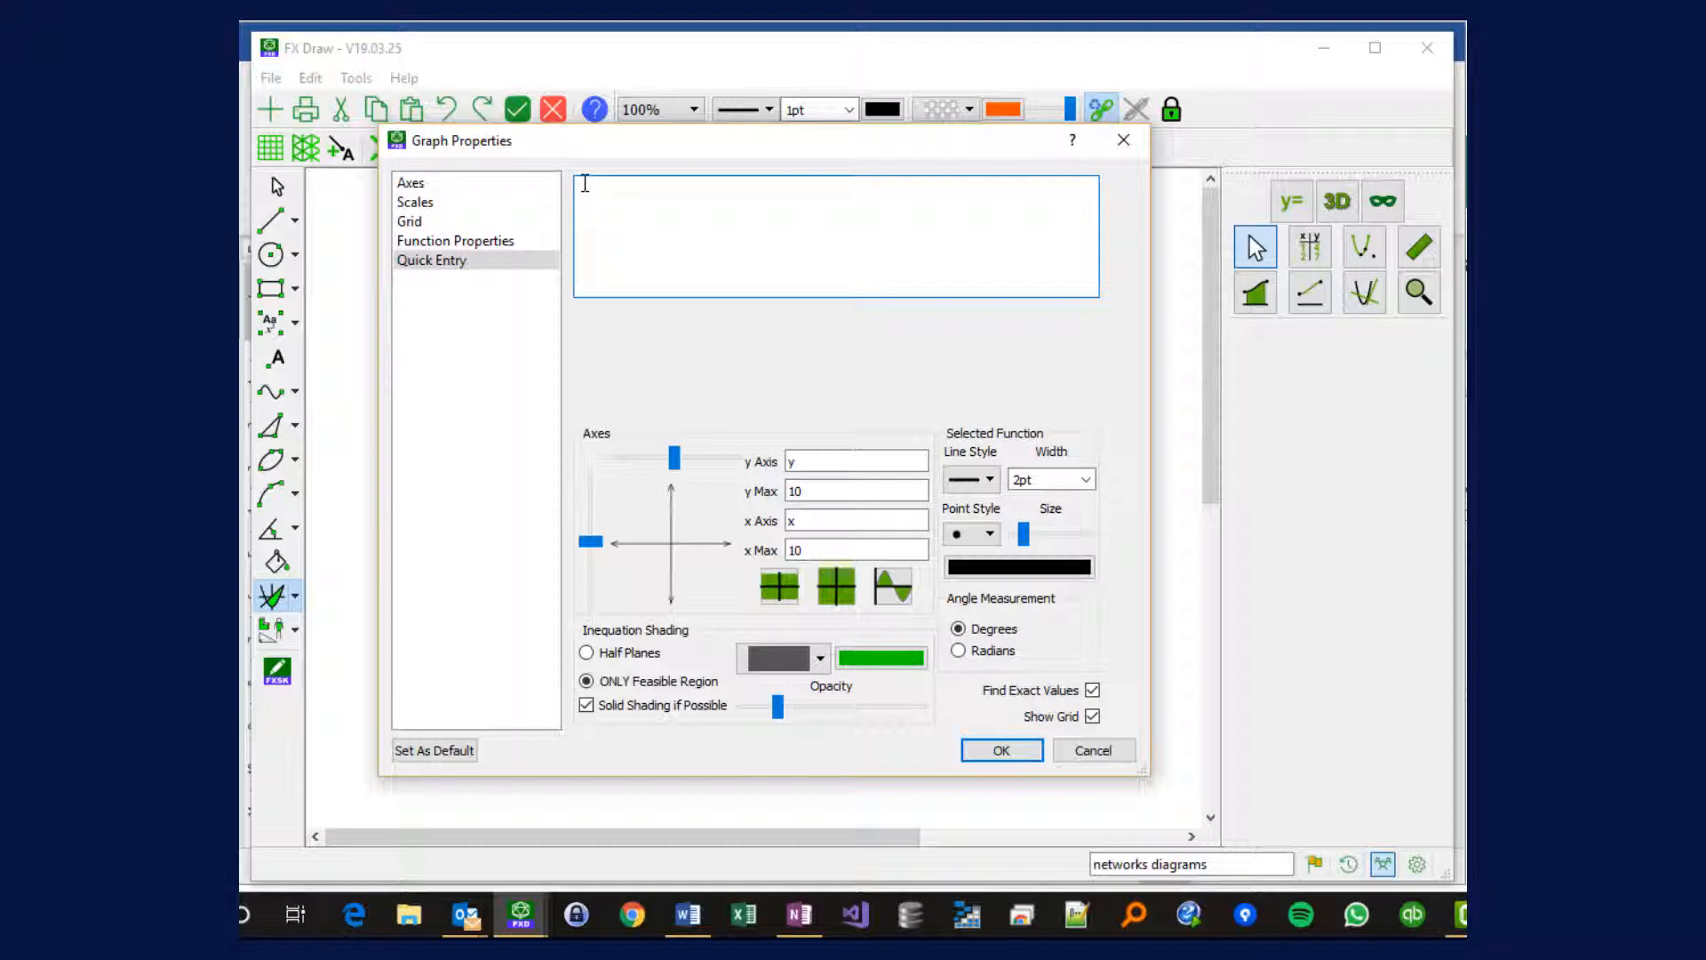
type("(x-2")
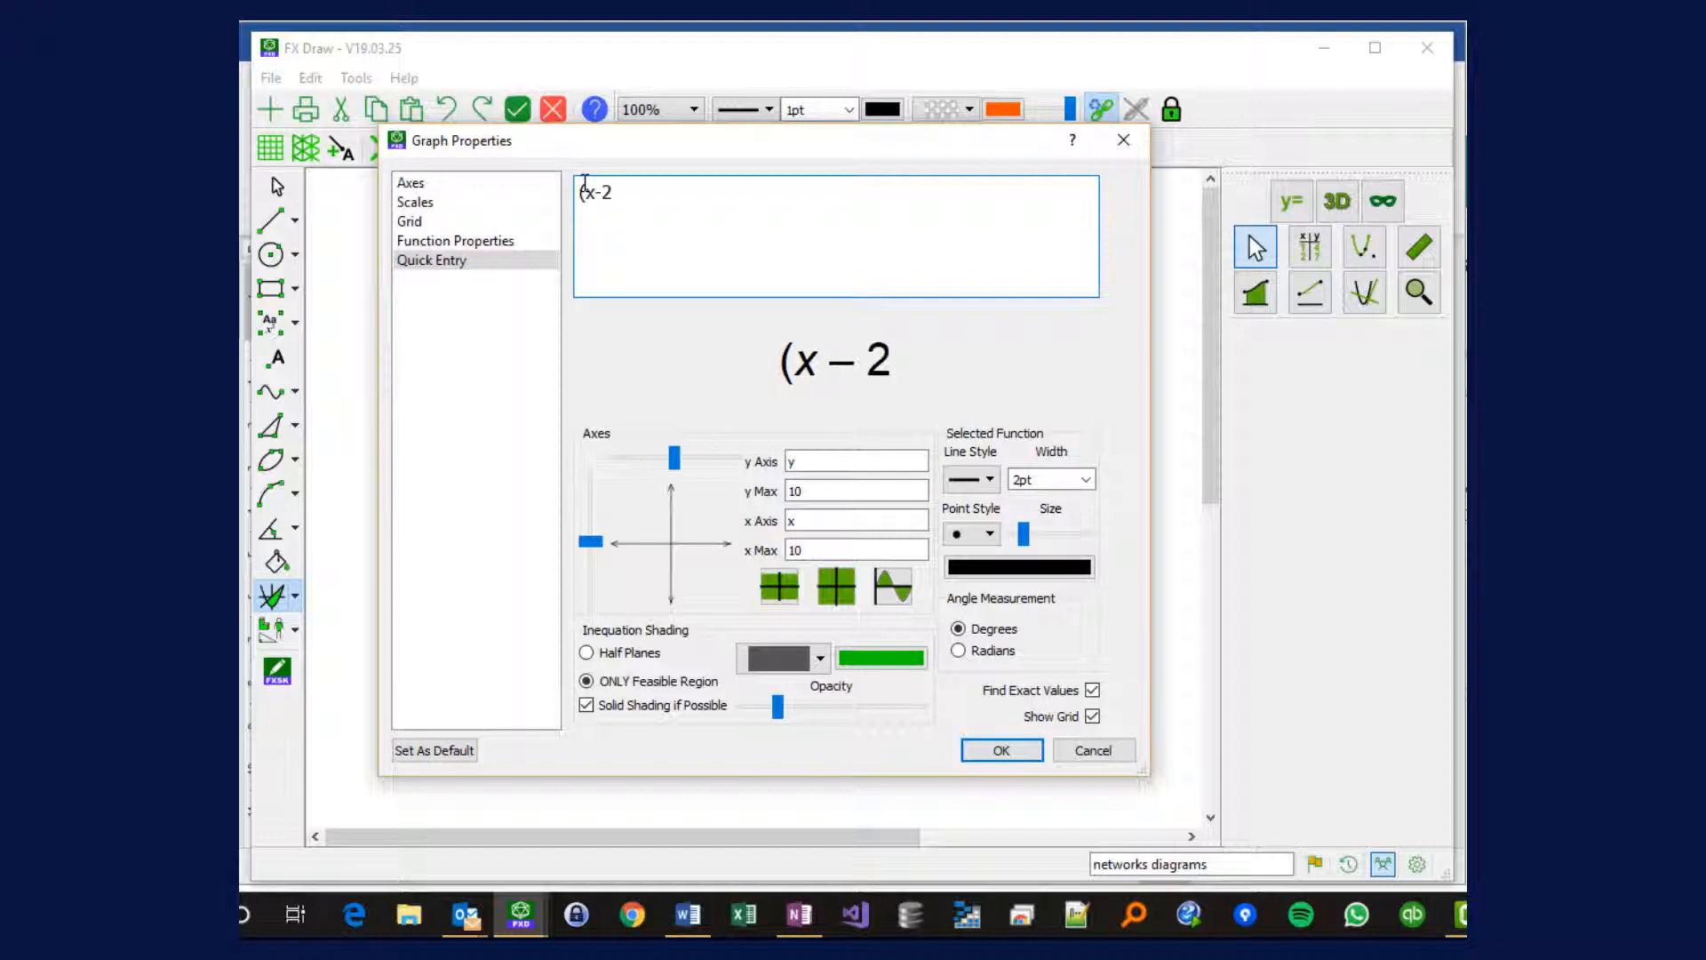
type(")2")
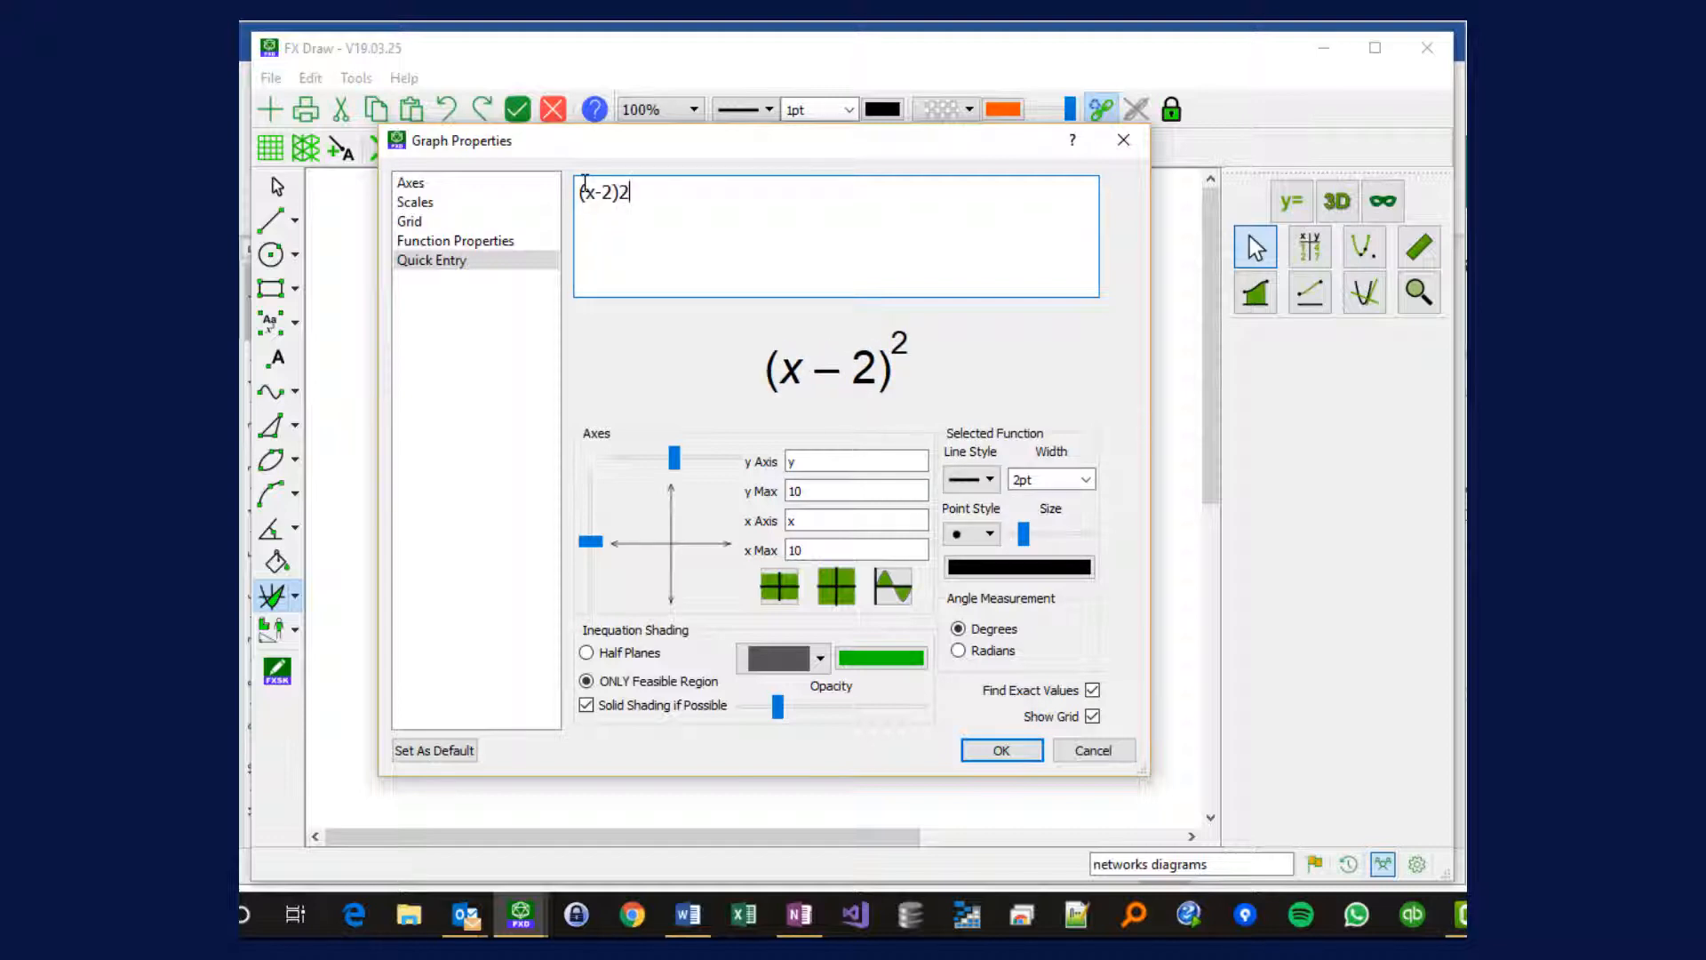
type("-4")
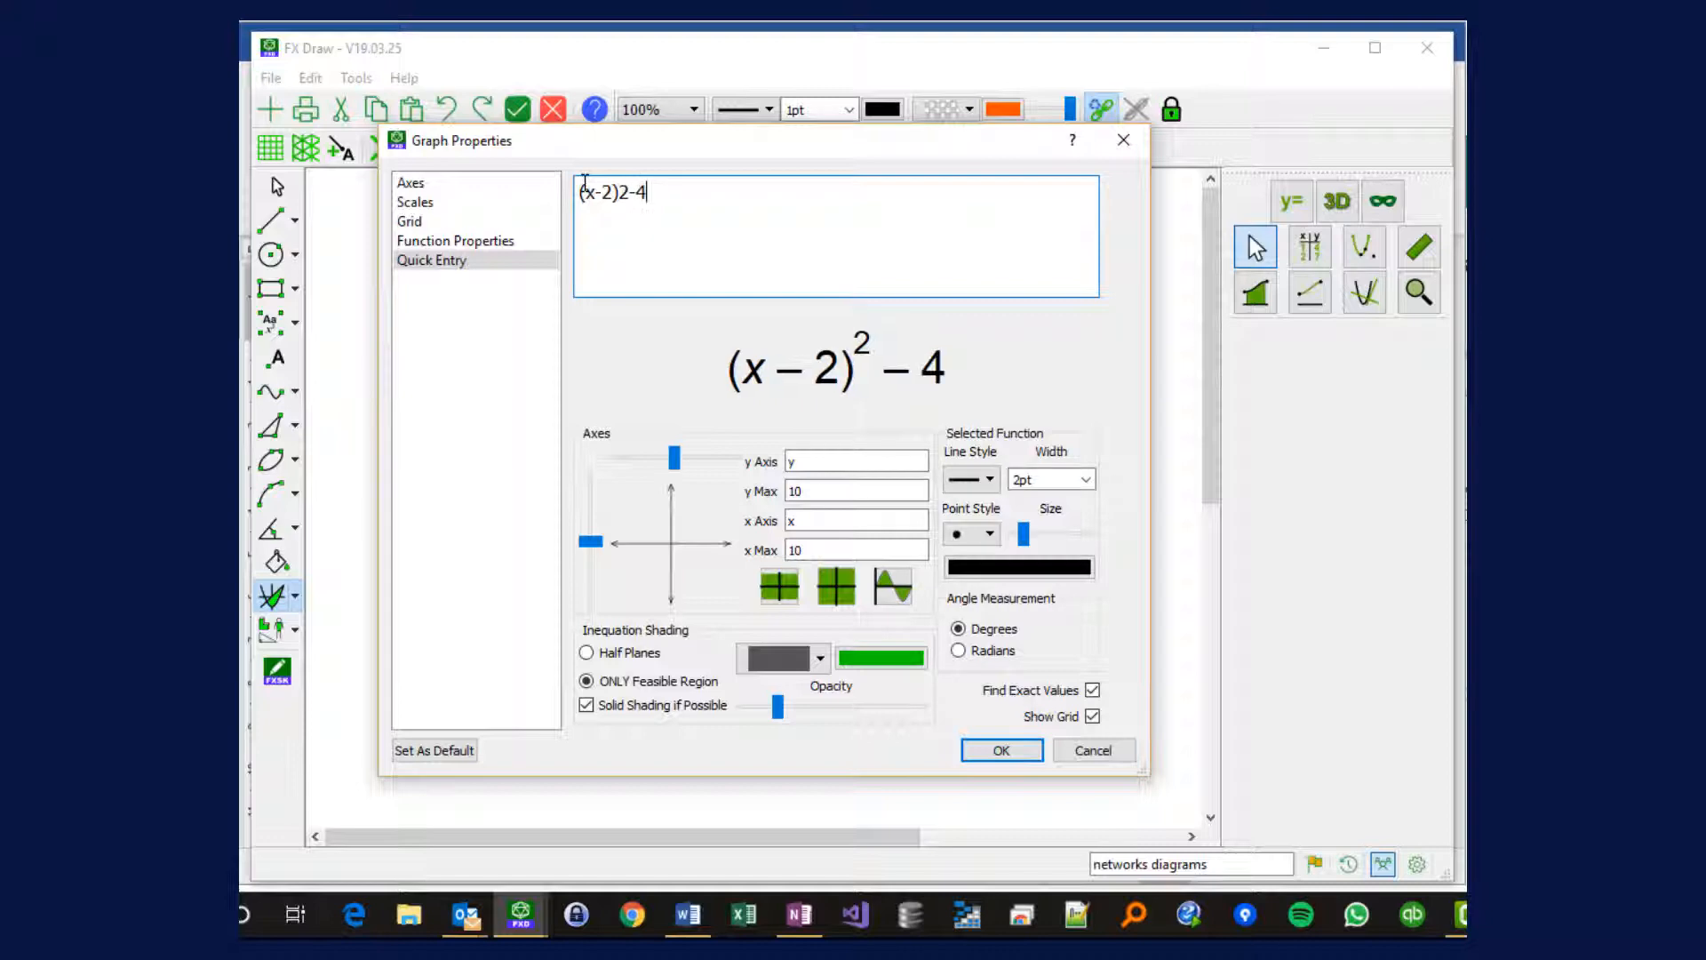
left_click(1028, 759)
Step: Shade the area between the parabola and the x axis, and revolve it around the x axis with the volume sweep at its minimum
left_click(1255, 292)
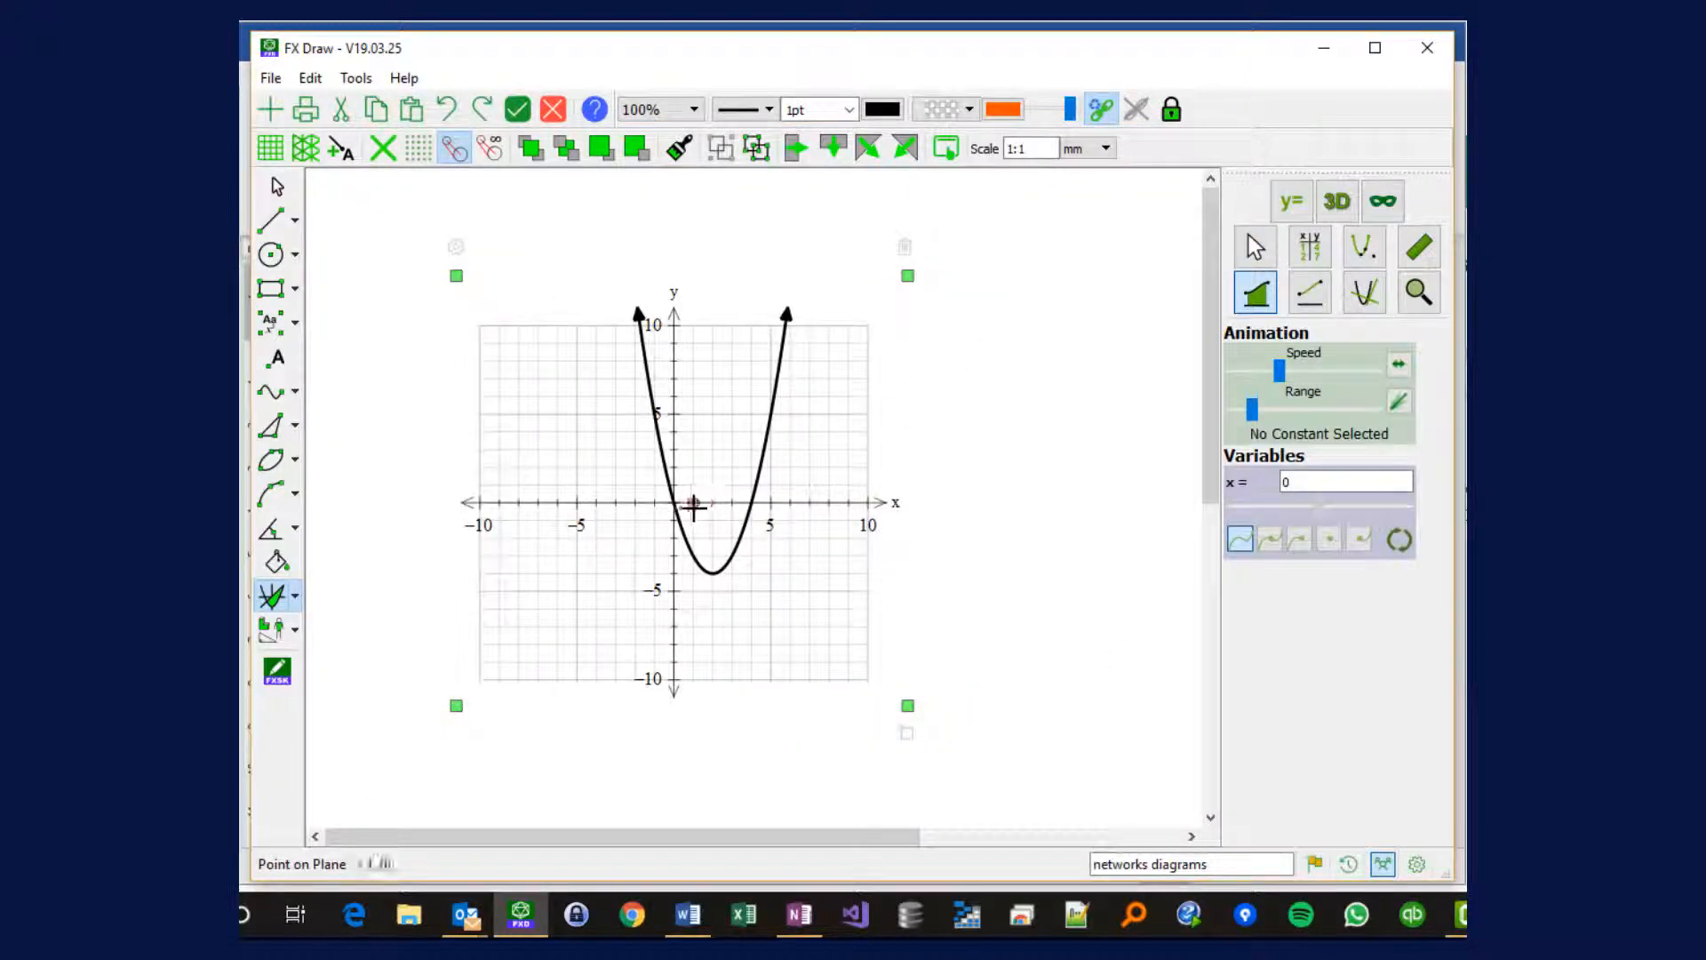
left_click_drag(675, 502, 749, 502)
right_click(721, 528)
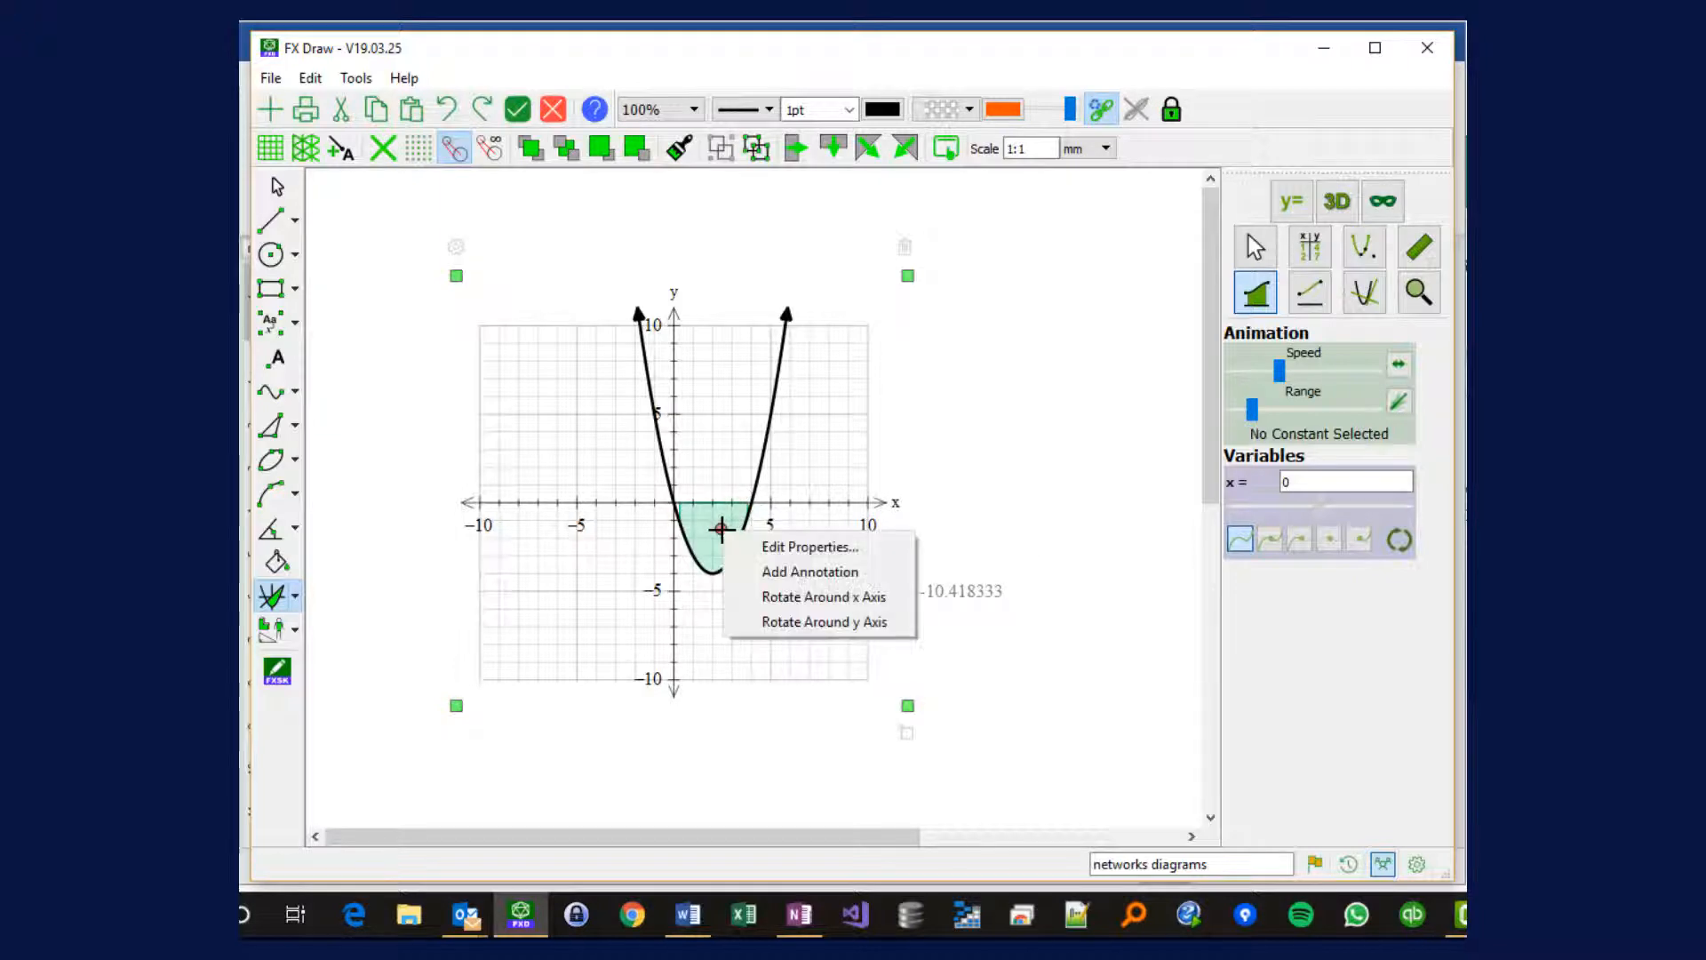
left_click(805, 596)
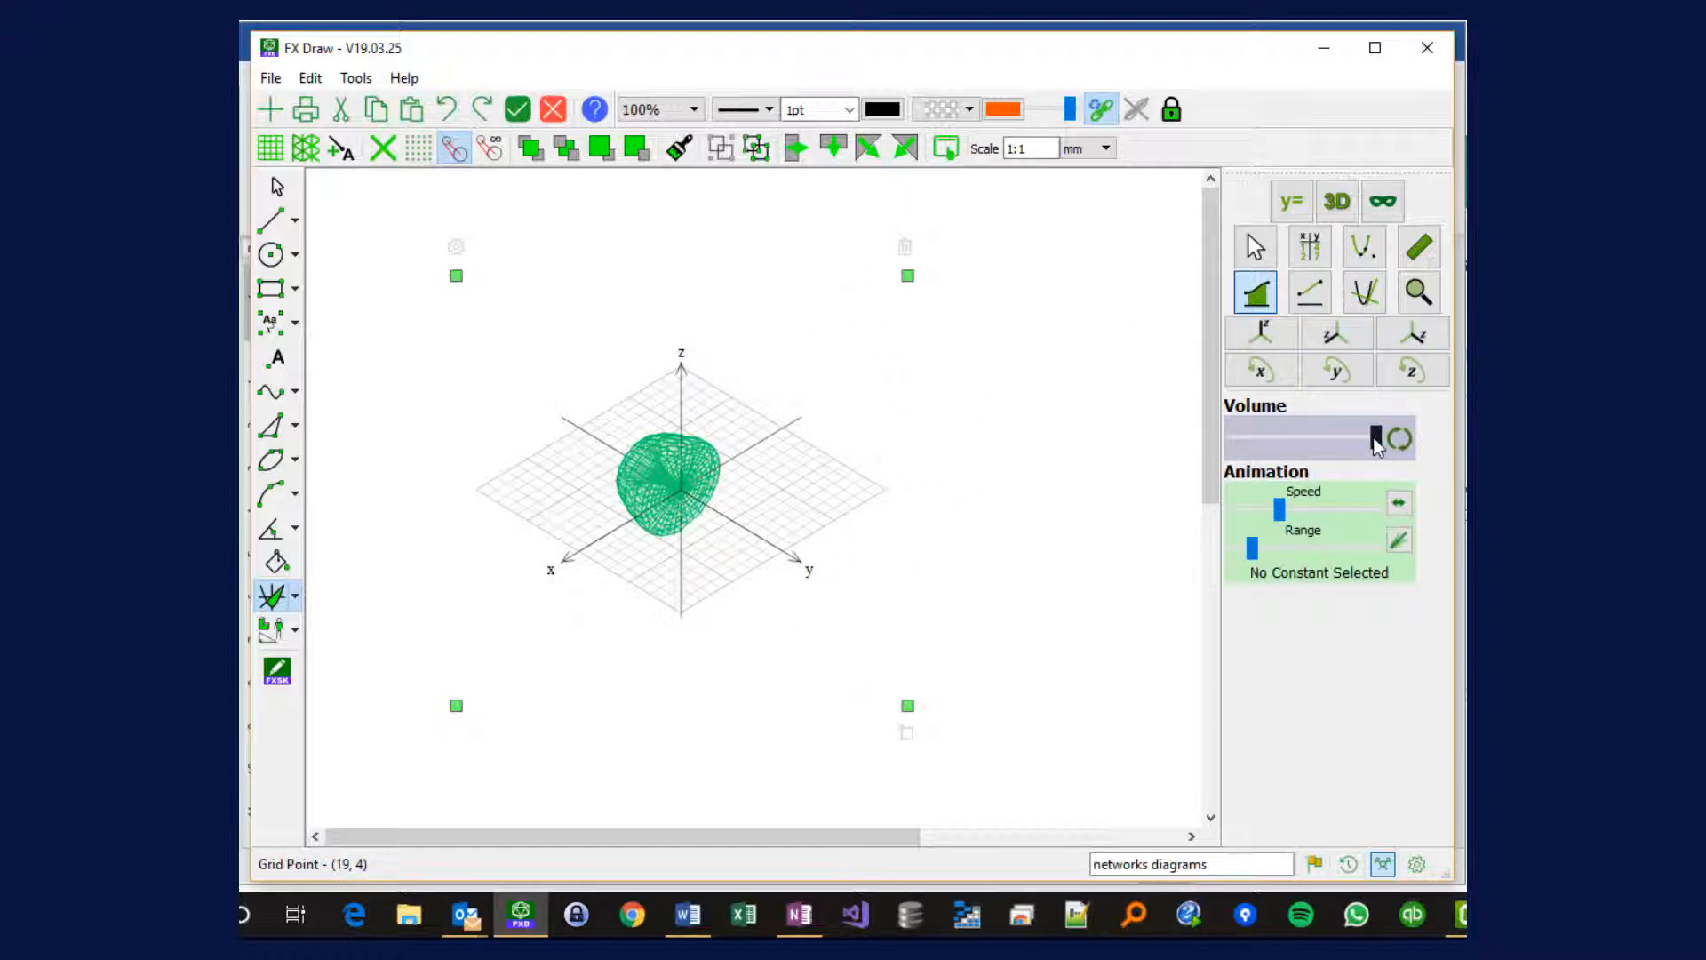
mouse_move(1377, 442)
left_mouse_down()
mouse_move(1257, 464)
mouse_move(1385, 471)
mouse_move(1230, 466)
left_mouse_up()
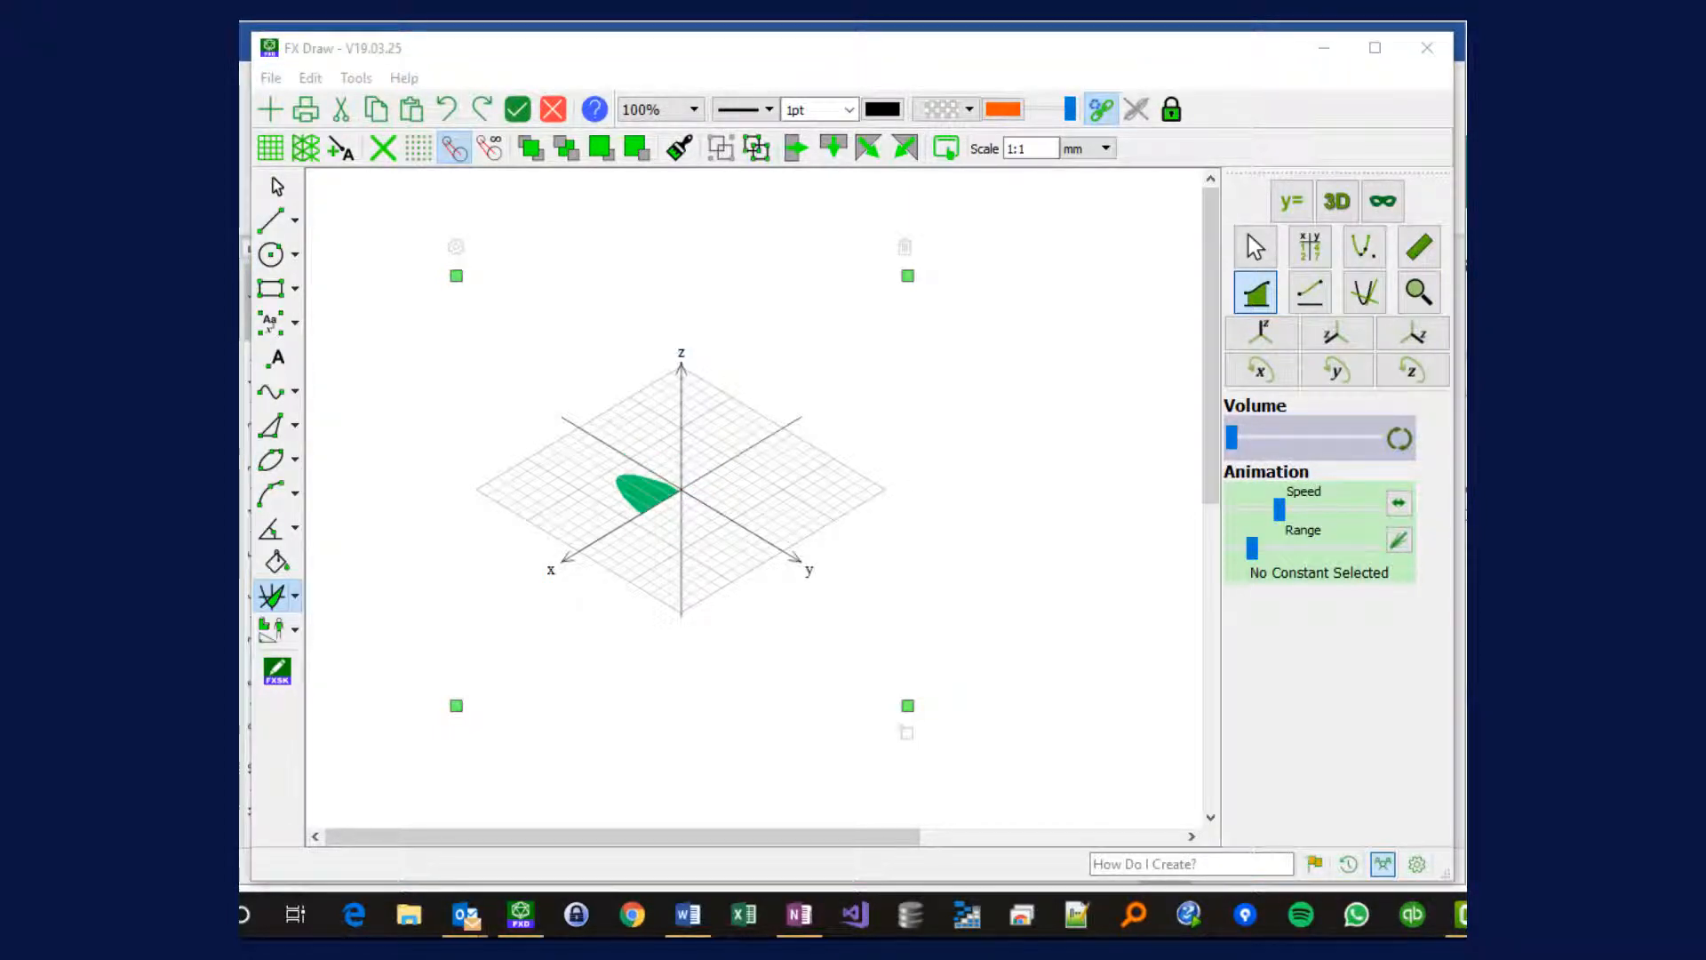
Step: Search the "How Do I Create?" help for "box"
left_click(1111, 864)
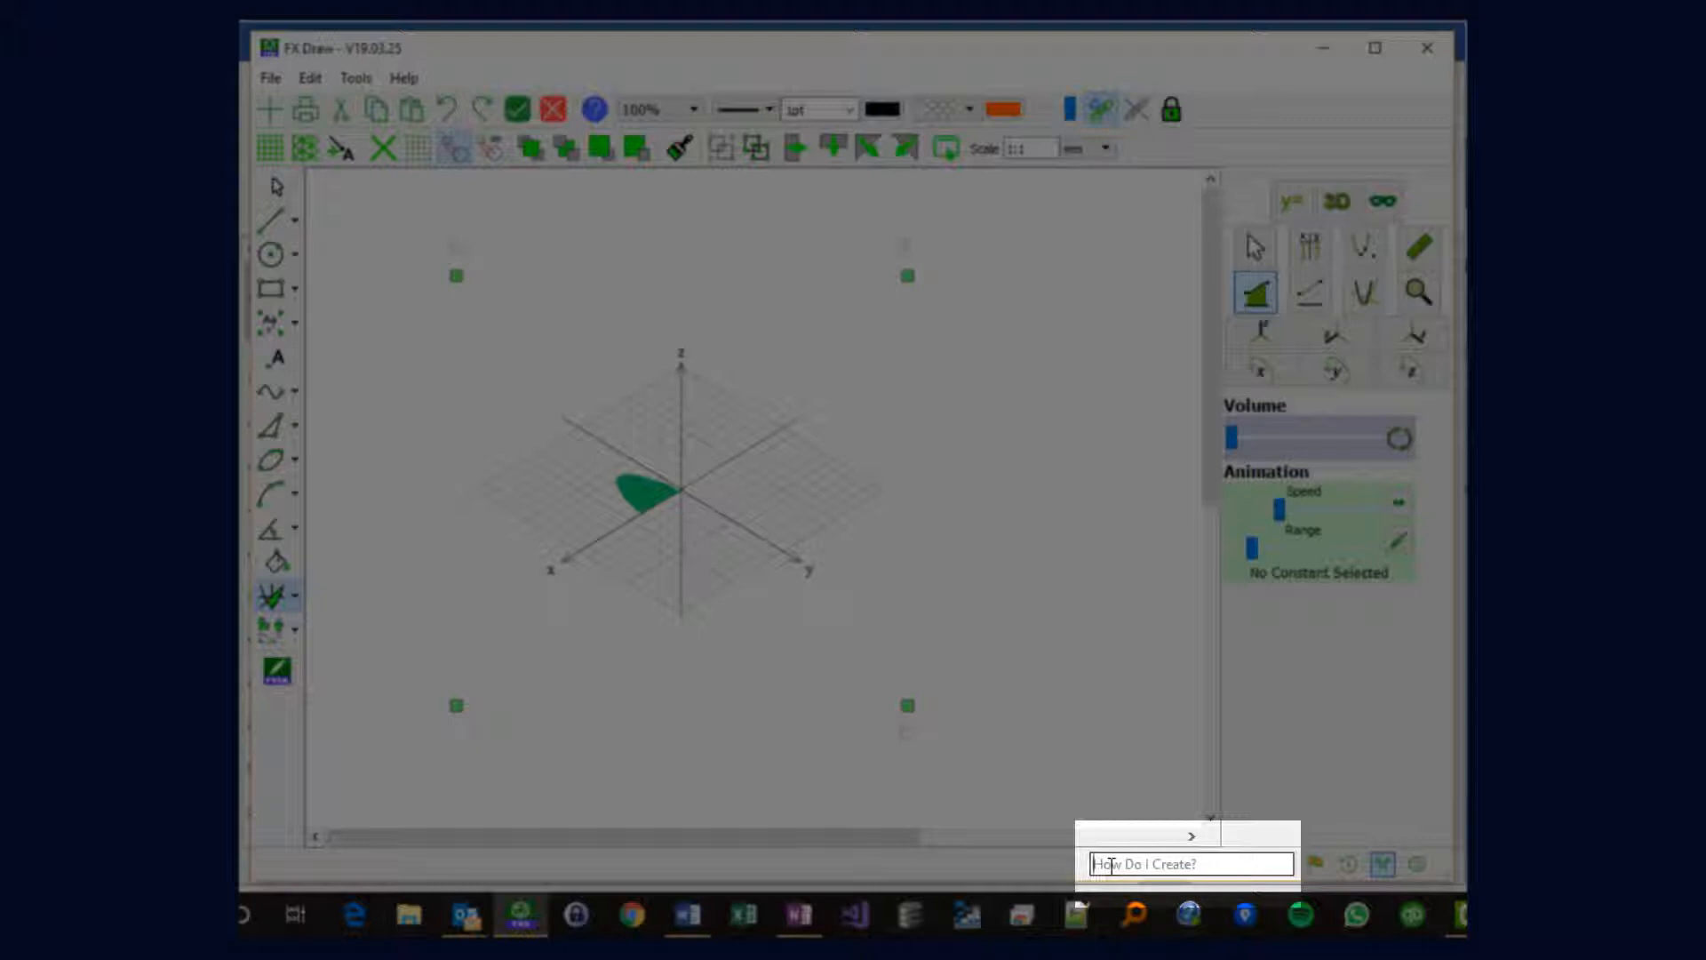
type("box")
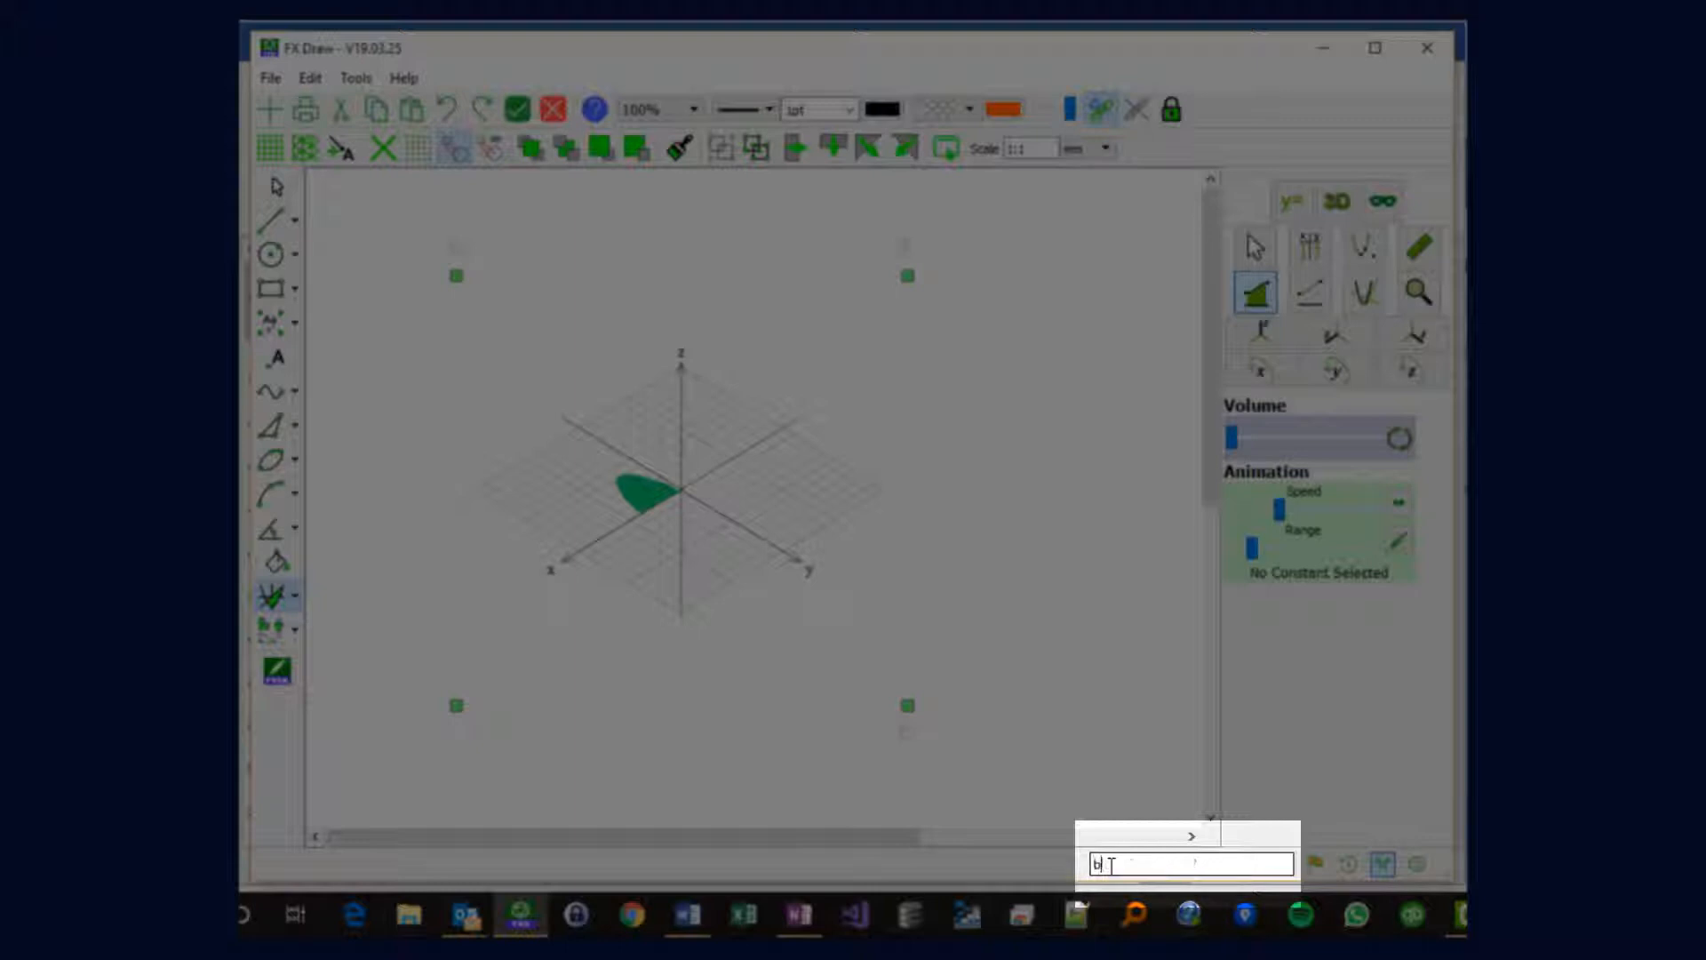